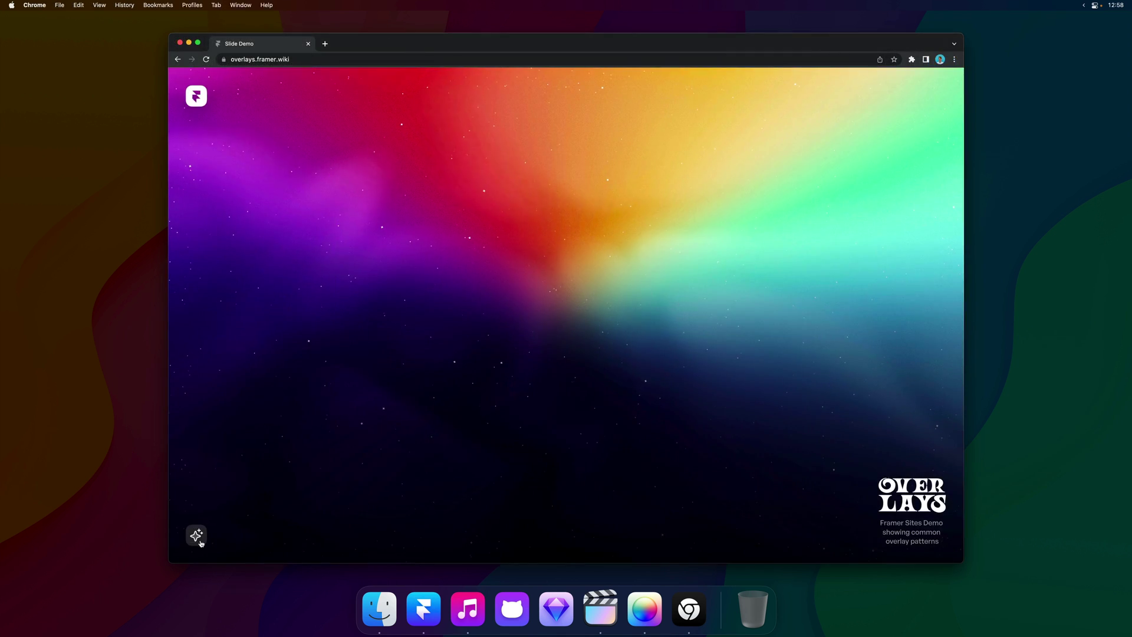
Step: Try the finished site's sidebar, top bar and modal overlays, then select the sparkle Button
click(200, 542)
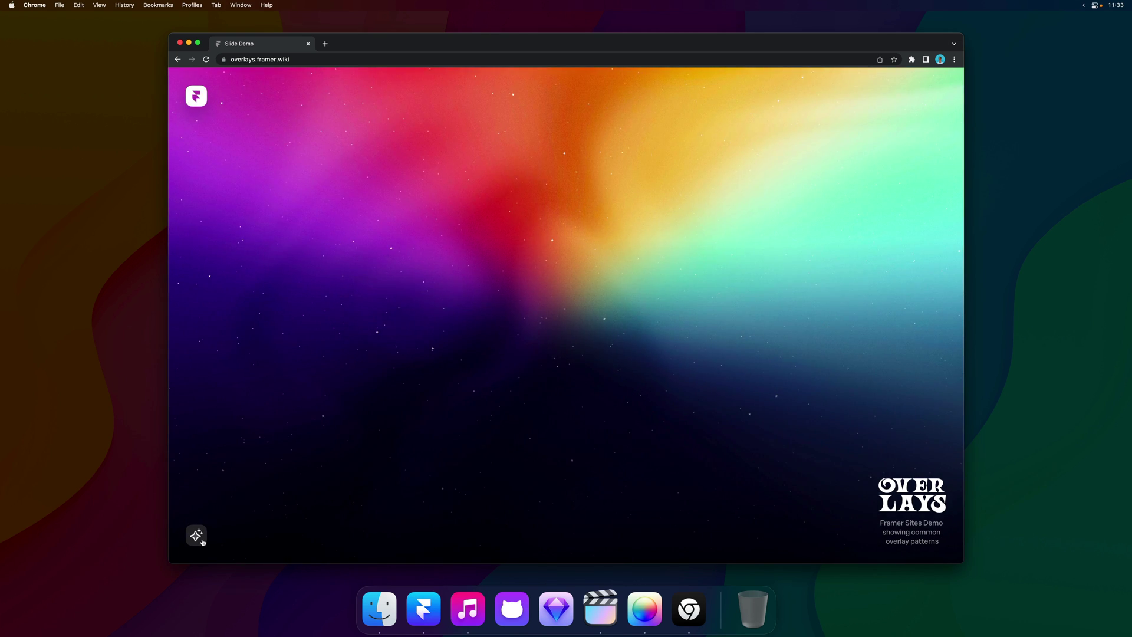
click(201, 541)
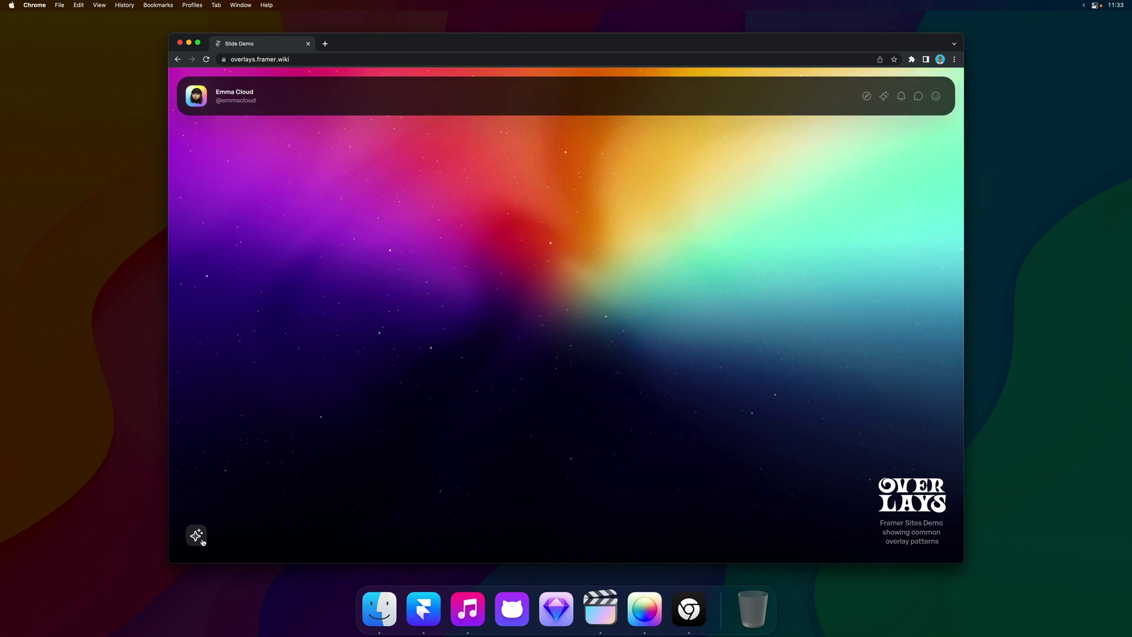
click(201, 543)
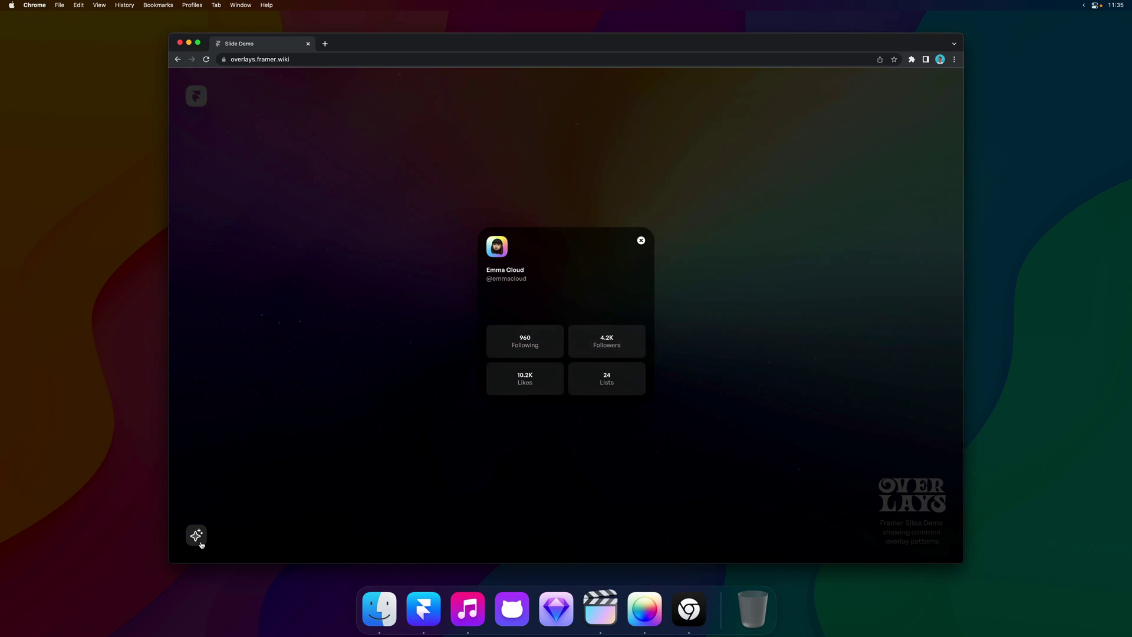
click(641, 242)
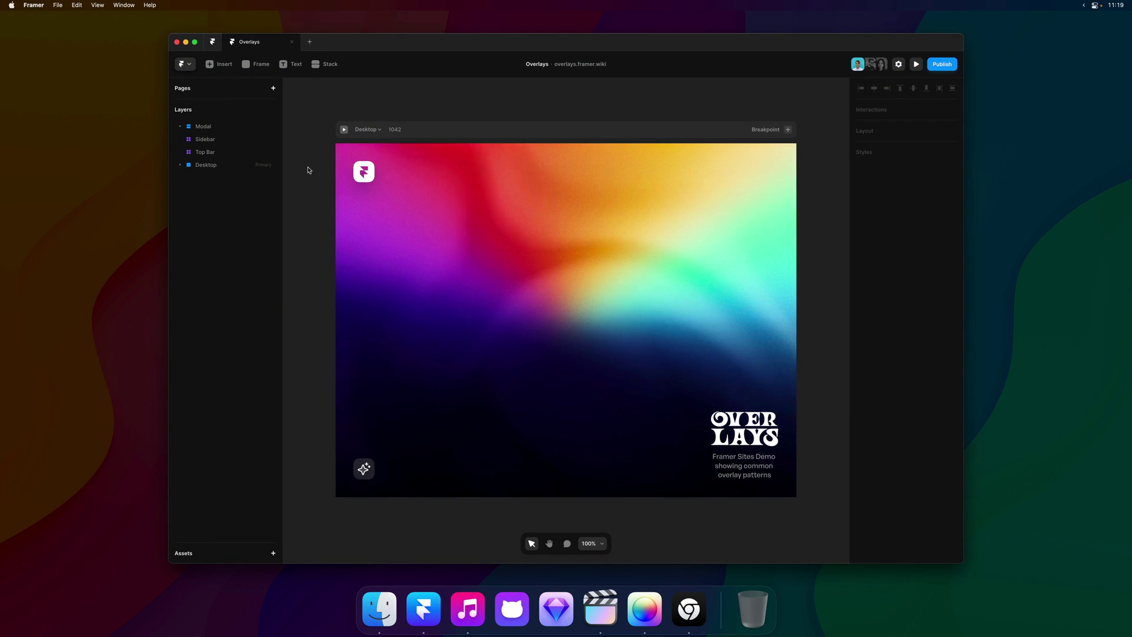
click(357, 464)
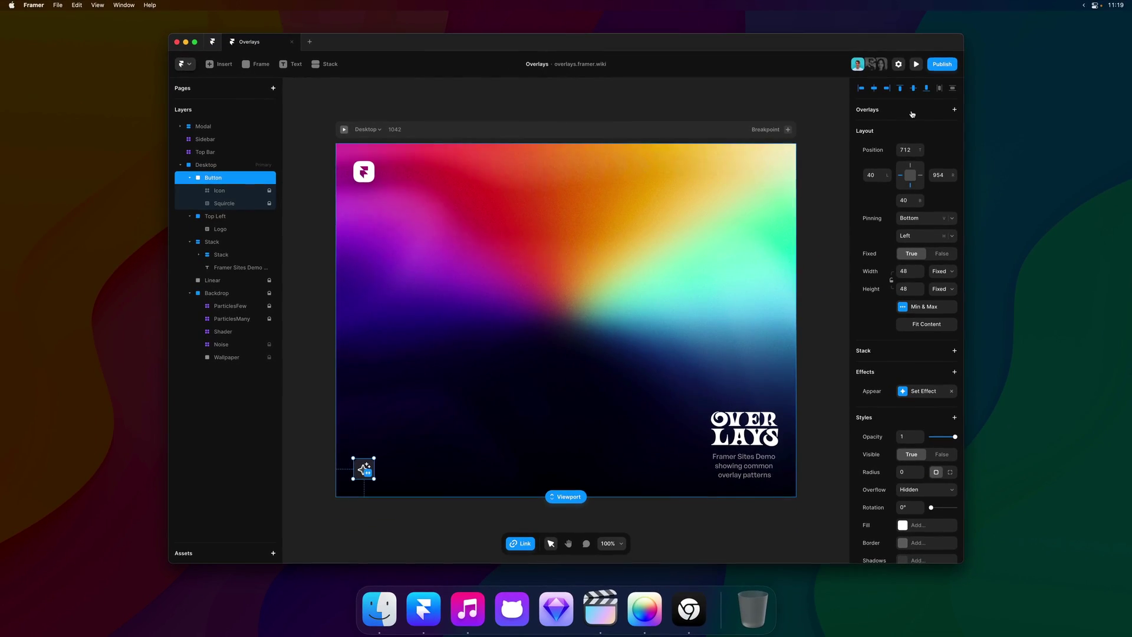
Step: Enter overlay editing on the Button, draw and delete a trial frame, and zoom out to 50%
click(909, 144)
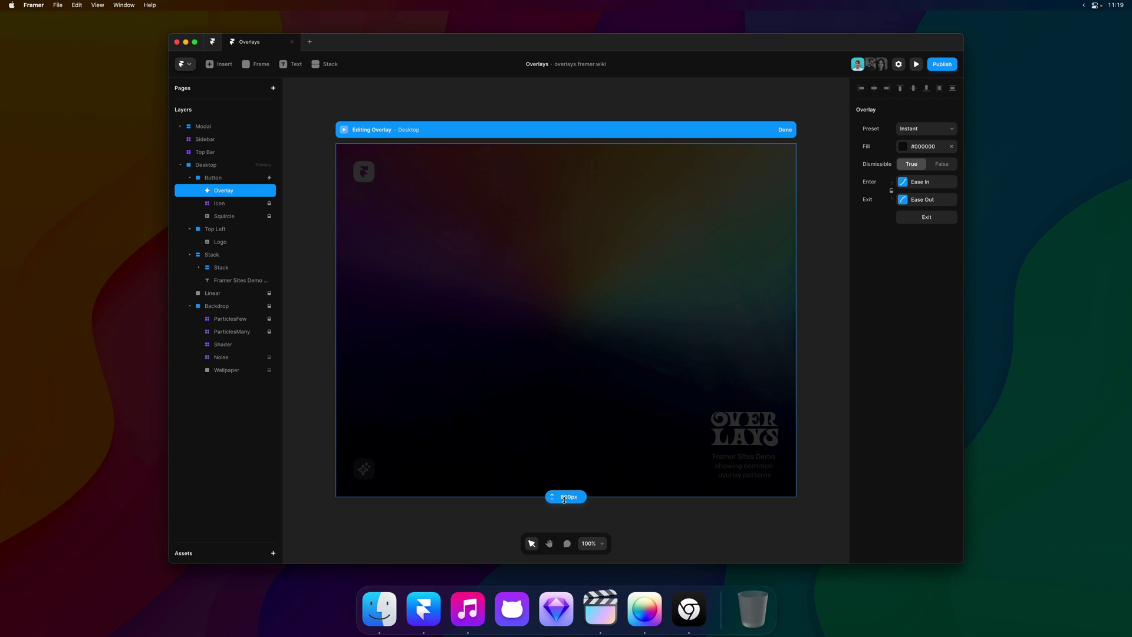
mouse_move(564, 500)
mouse_down()
mouse_move(565, 372)
mouse_move(564, 500)
mouse_up()
key(f)
drag(516, 255, 637, 389)
drag(611, 336, 602, 332)
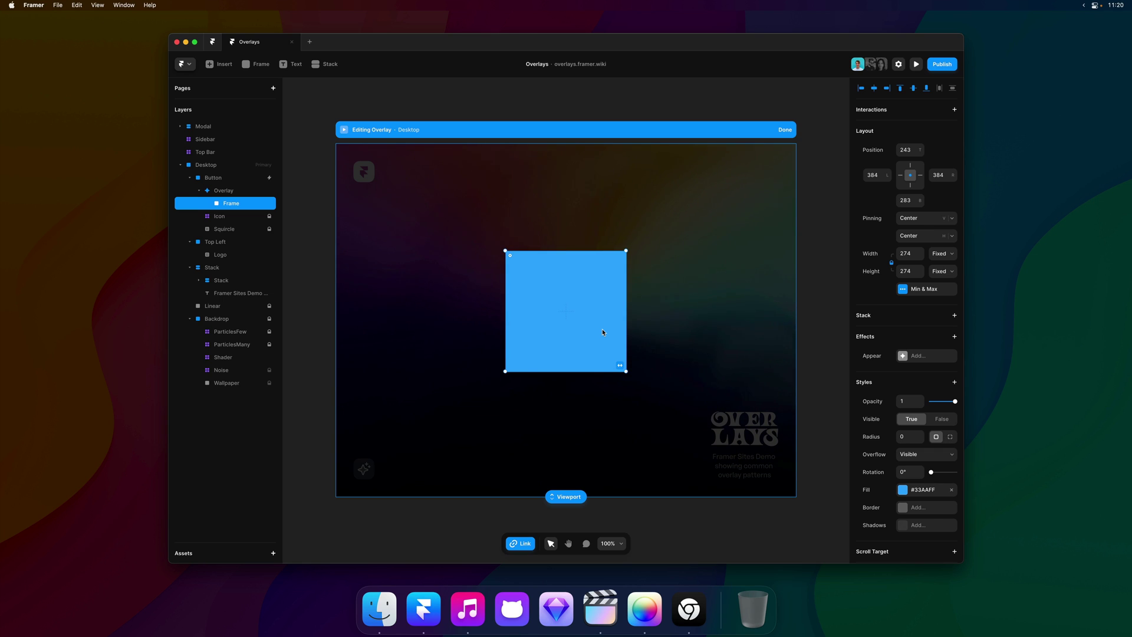
key(Delete)
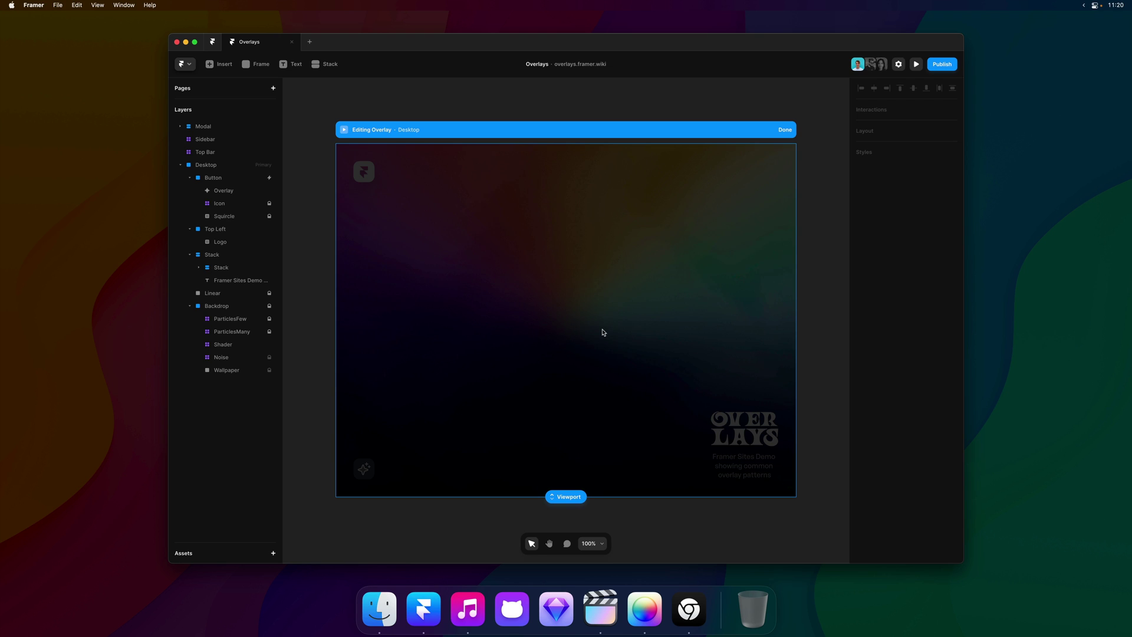
key(super+minus)
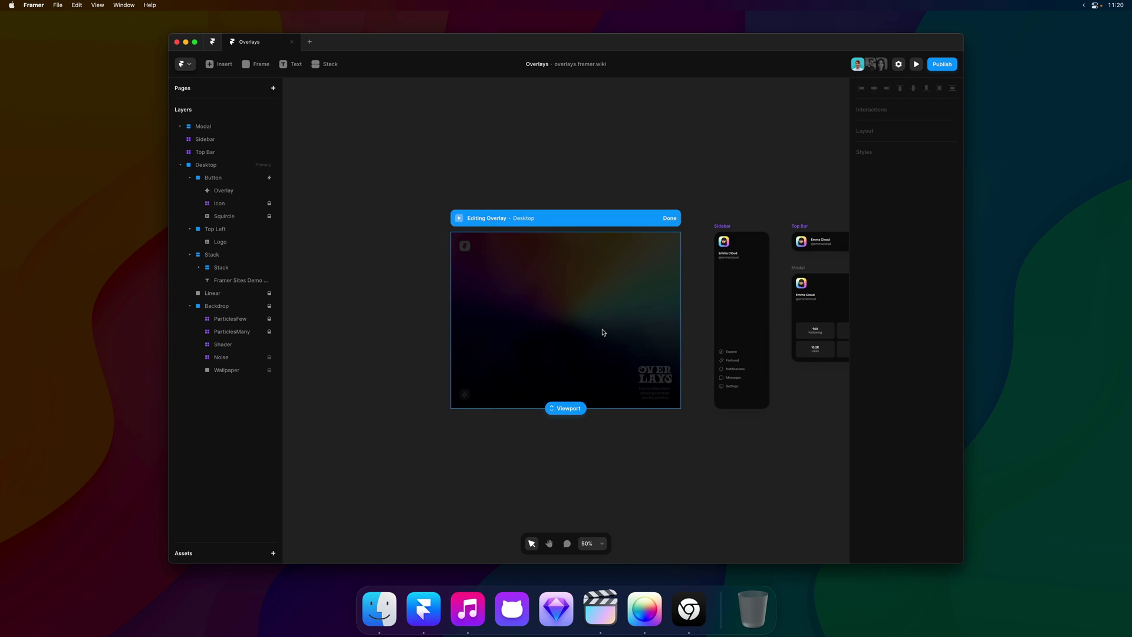
Step: Paste the Sidebar into the overlay, pinned top and bottom, with 20 insets on top, left and bottom
click(729, 283)
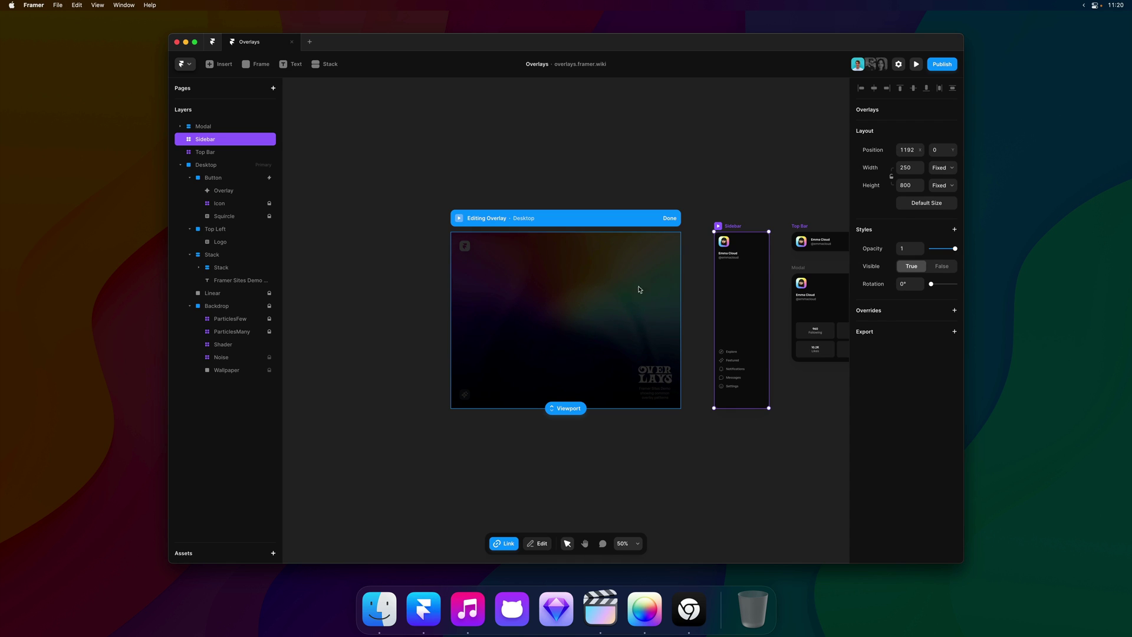
double_click(563, 295)
key(super+v)
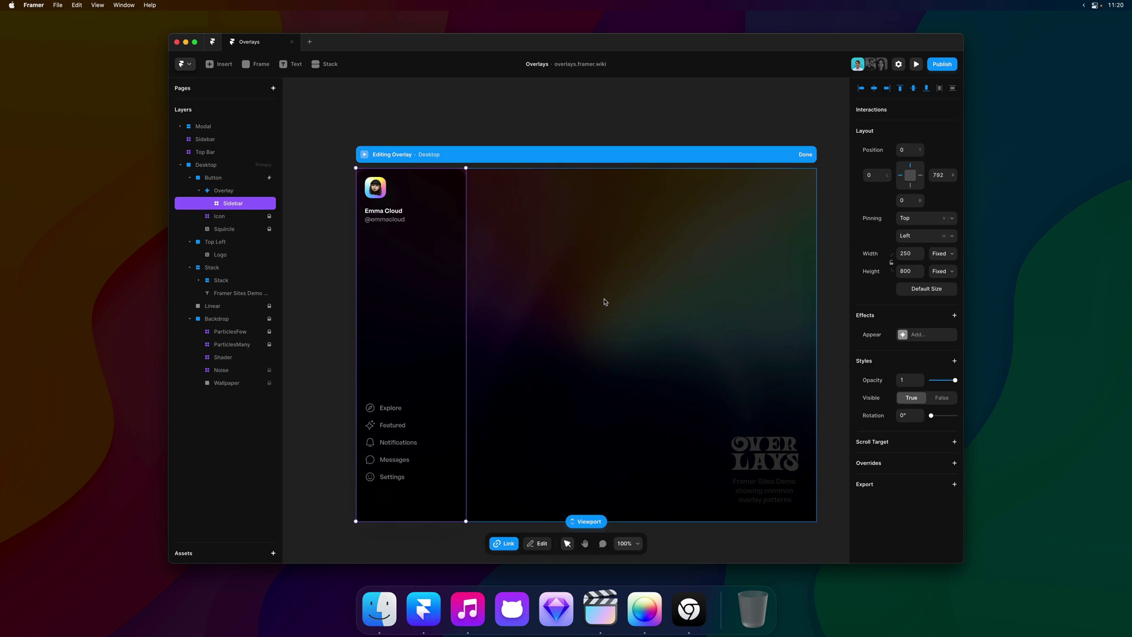
scroll(604, 302, down, 3)
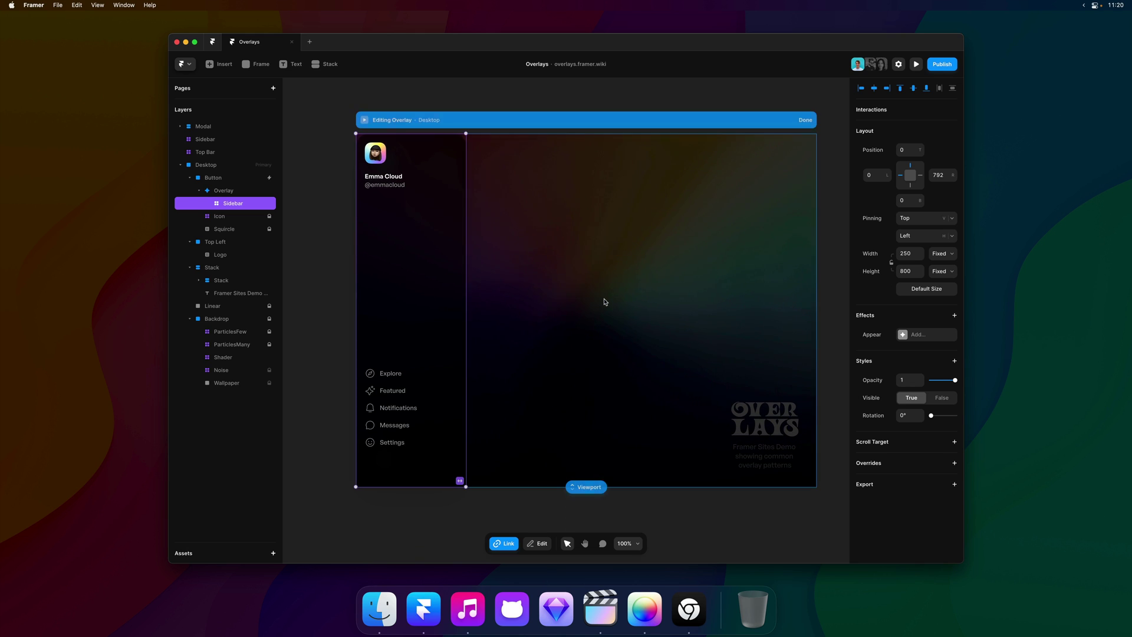
click(908, 187)
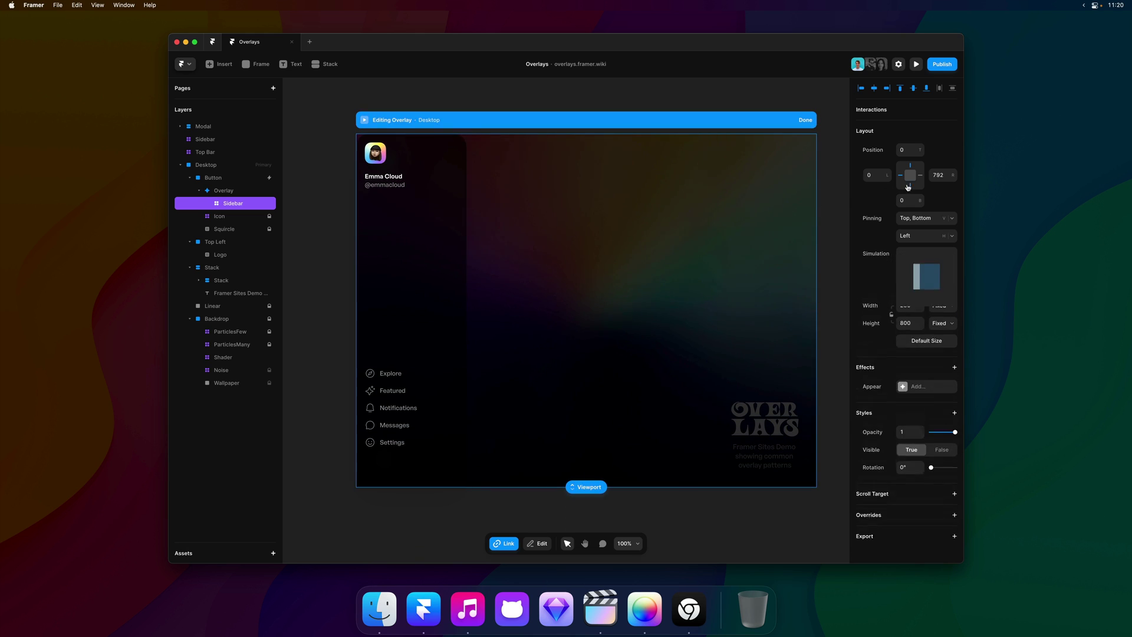
click(908, 150)
text(20)
key(Return)
drag(891, 173, 922, 199)
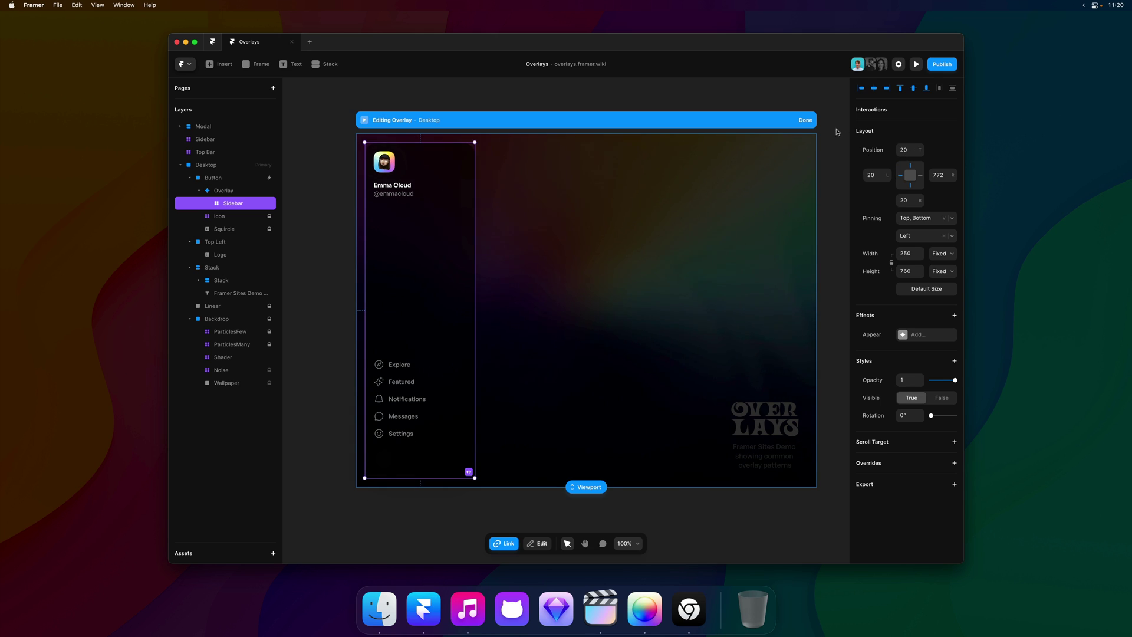
Step: Leave overlay editing, select Desktop, and preview the sparkle button opening and dismissing the sidebar
click(806, 121)
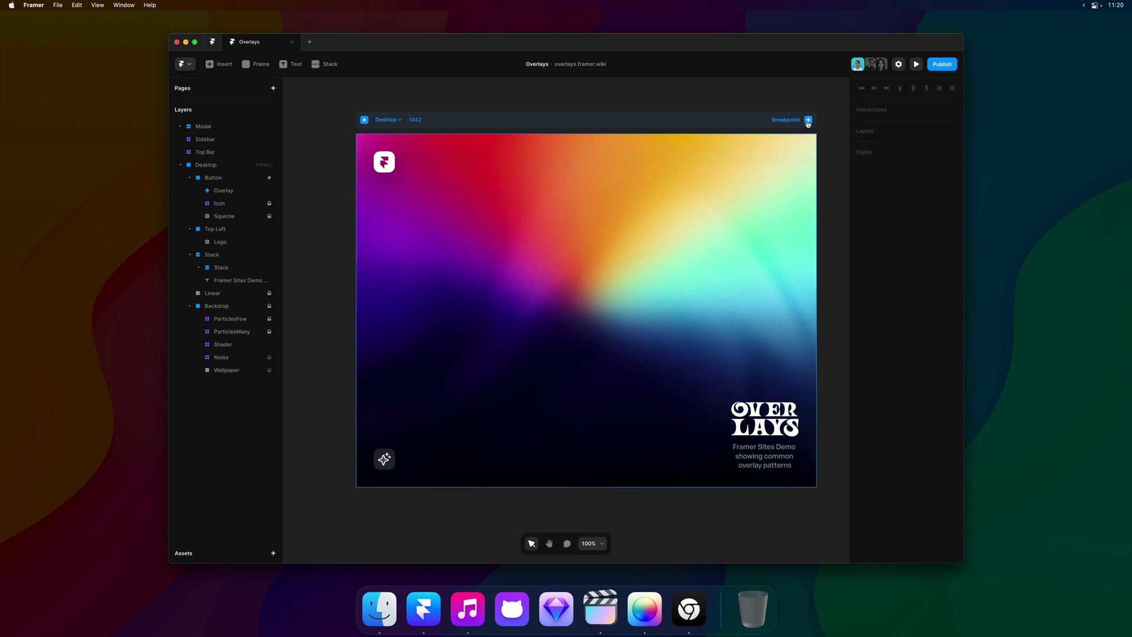
click(540, 118)
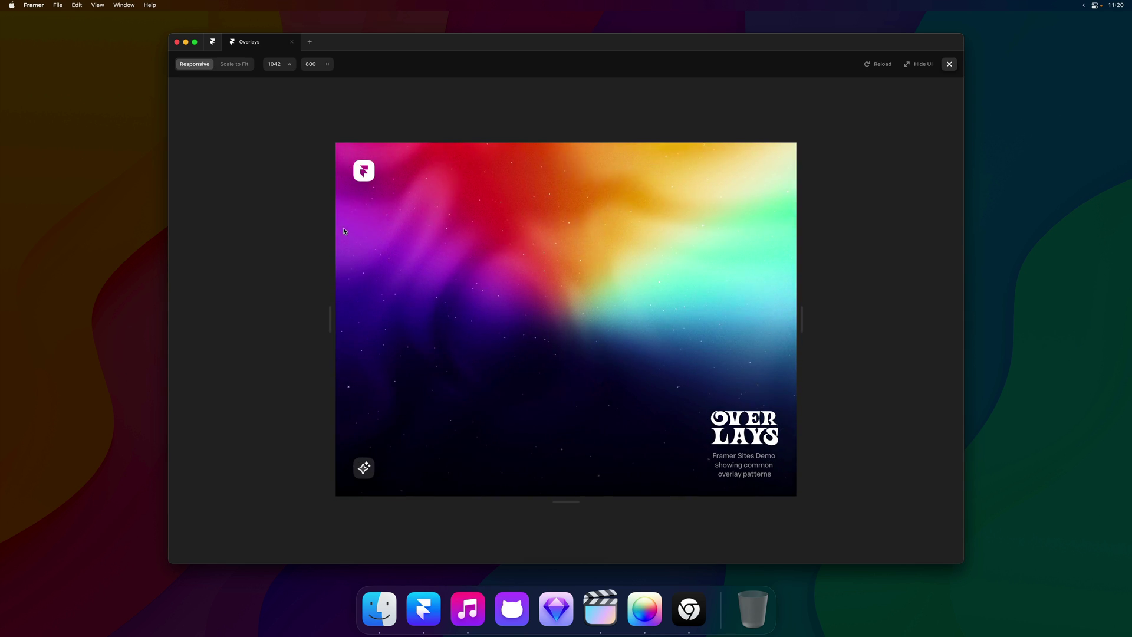
click(363, 469)
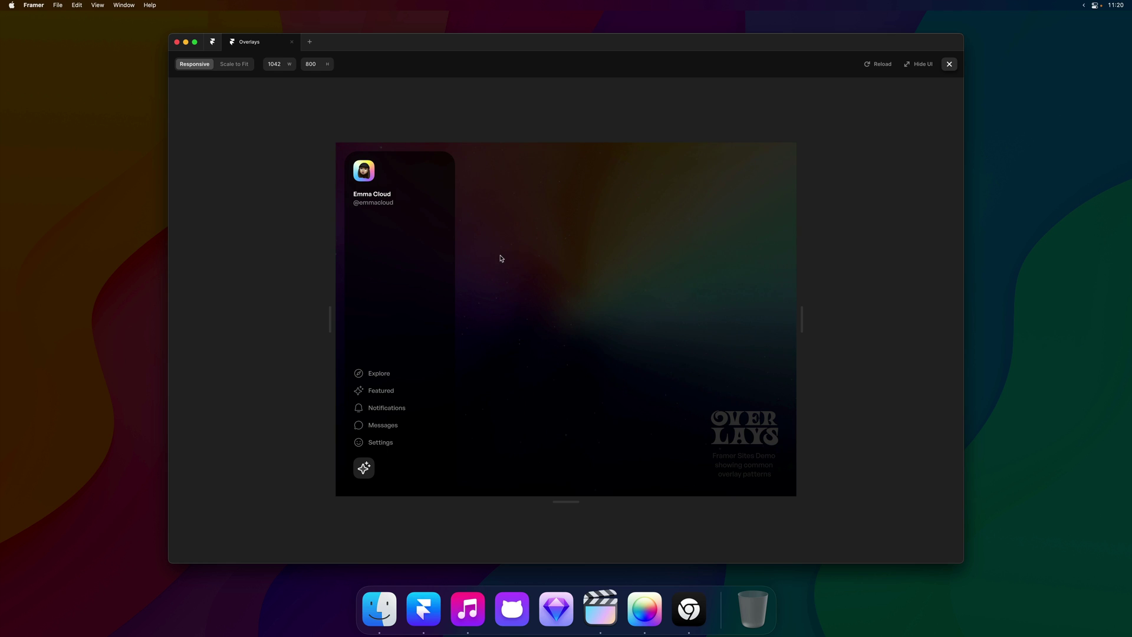
click(546, 263)
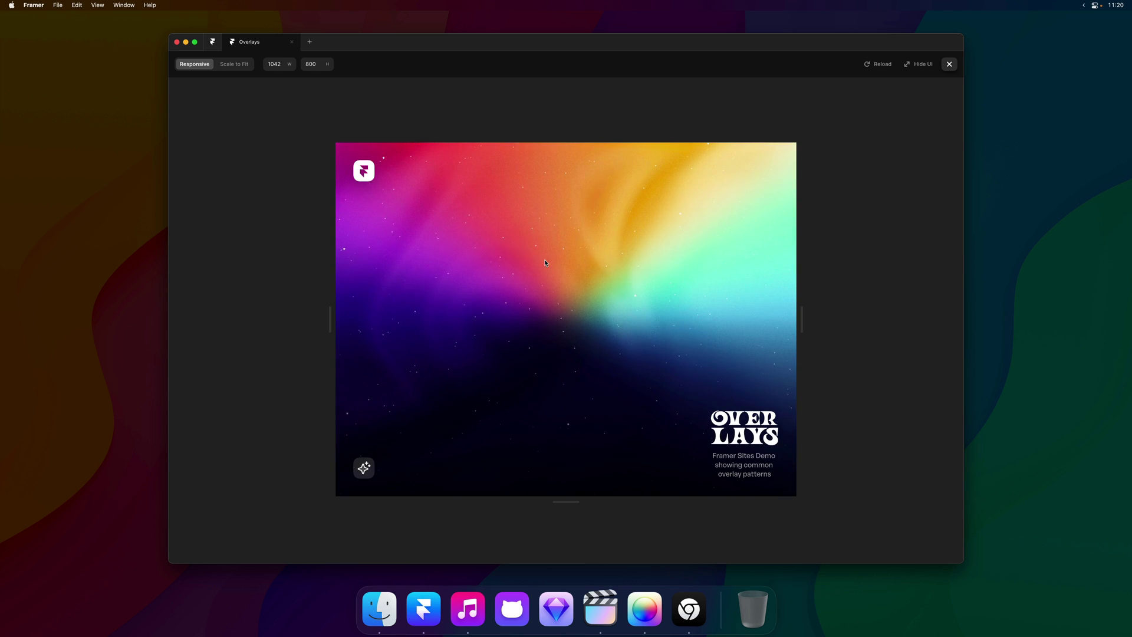
click(364, 469)
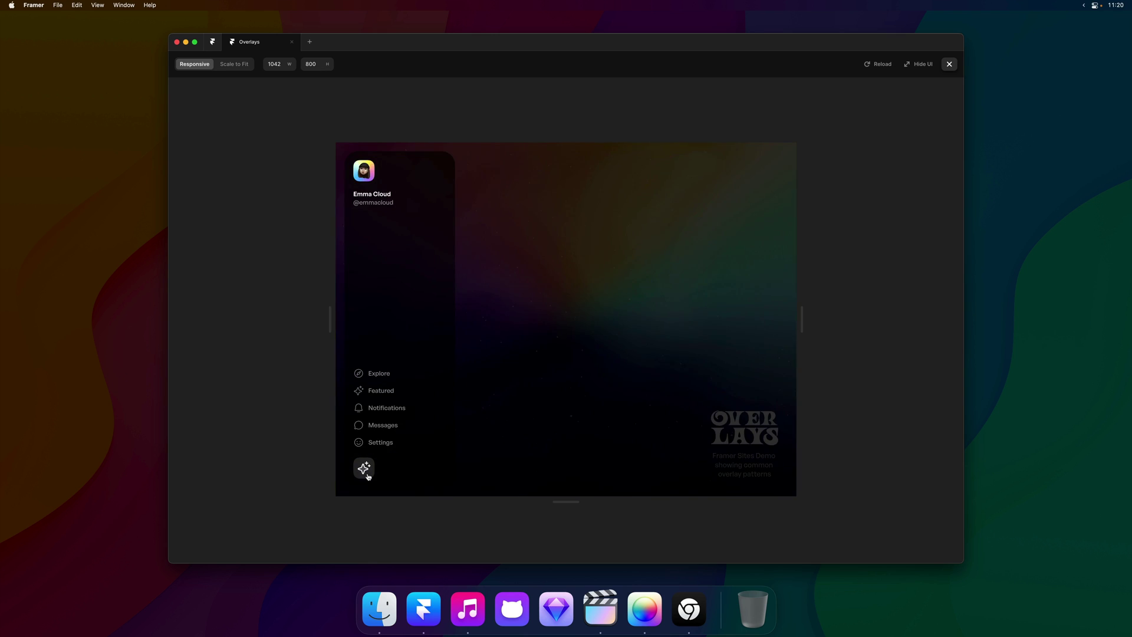
click(565, 355)
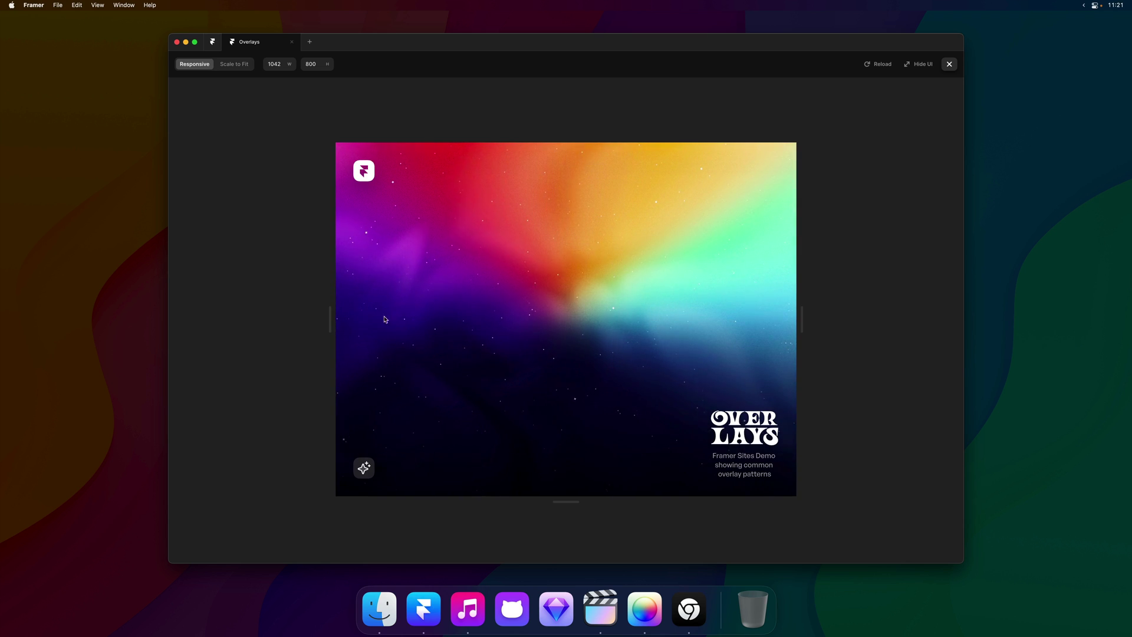
click(364, 468)
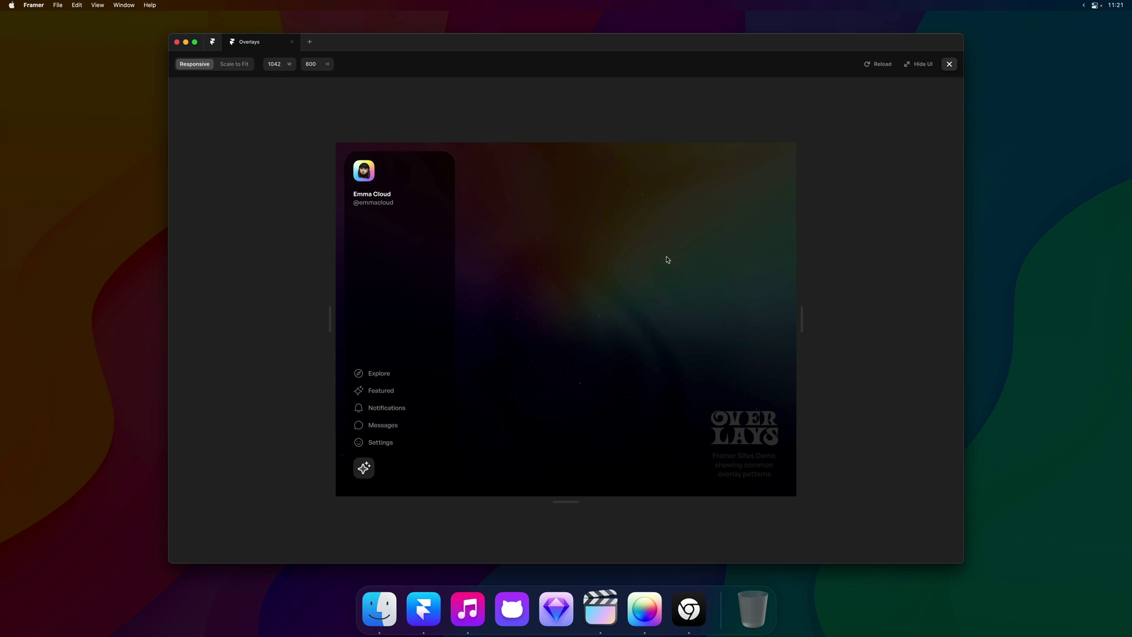
click(949, 64)
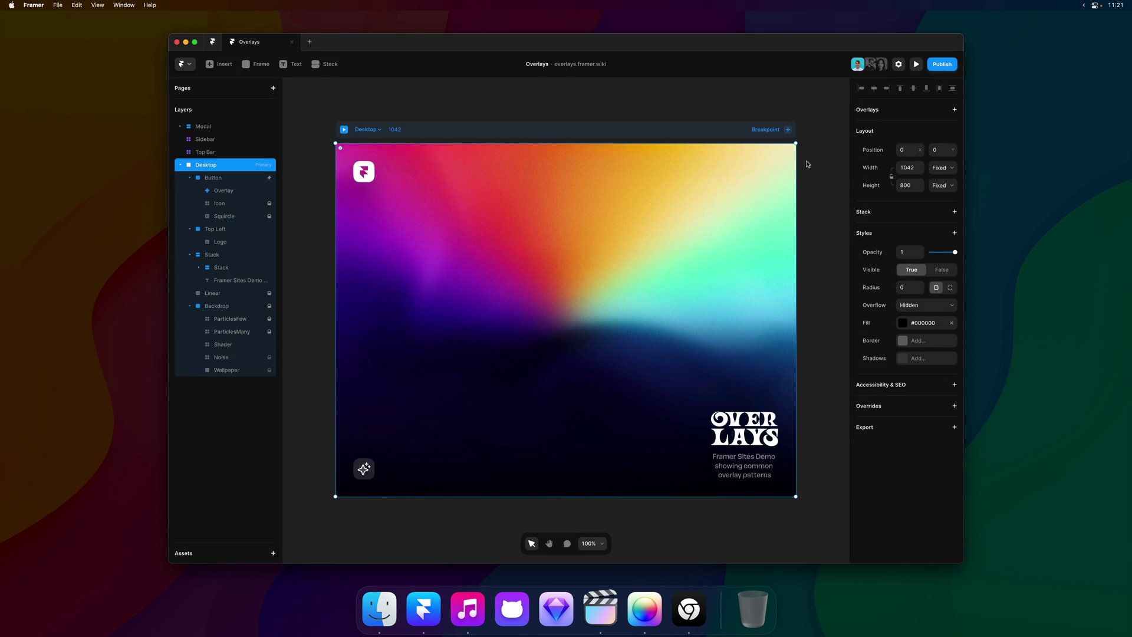
click(370, 478)
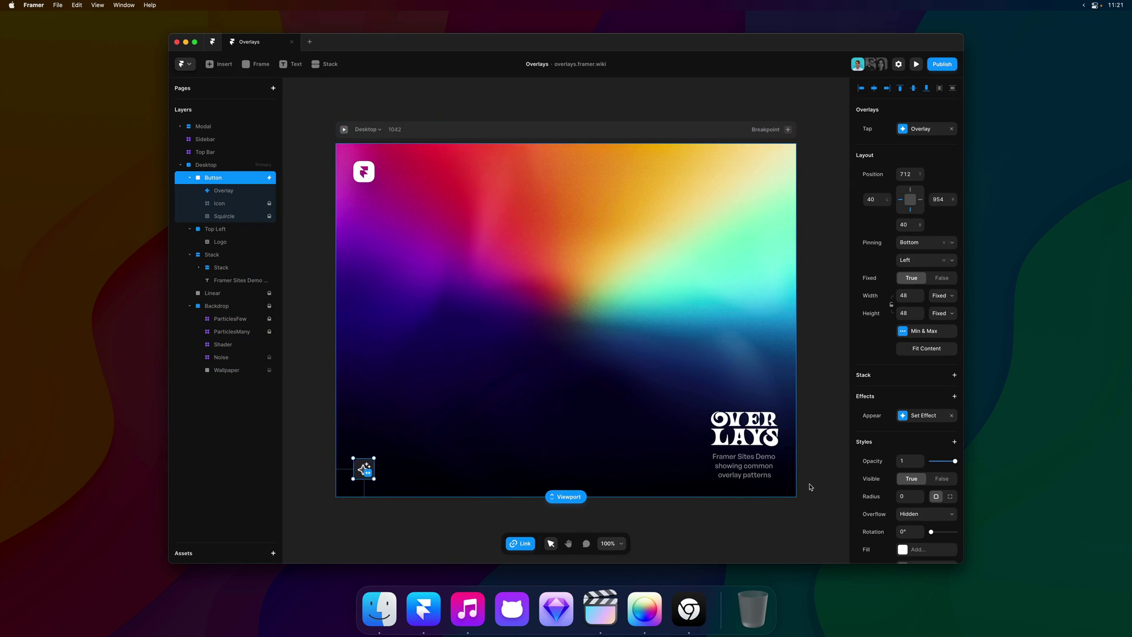
scroll(814, 489, down, 2)
scroll(865, 498, down, 3)
scroll(865, 498, down, 1)
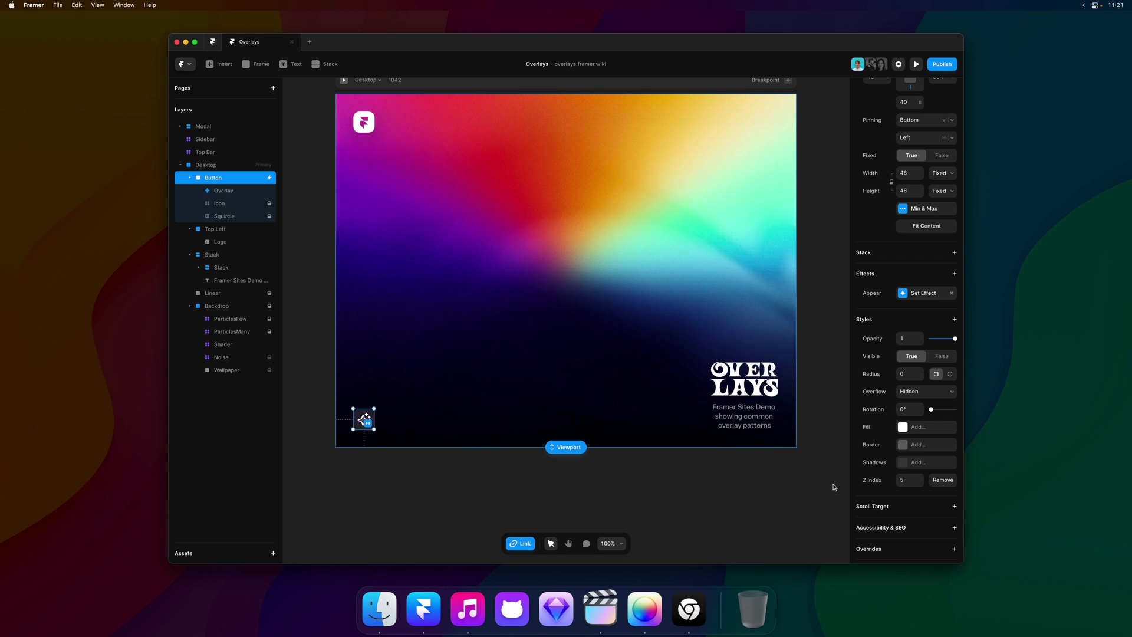
scroll(830, 487, up, 3)
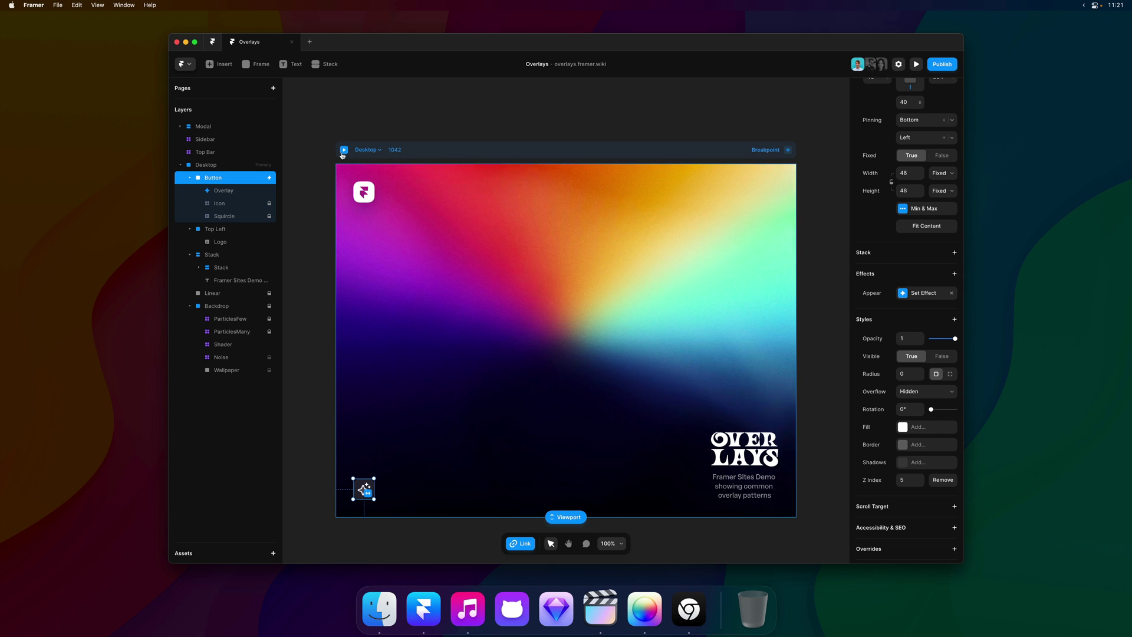
click(344, 150)
click(364, 472)
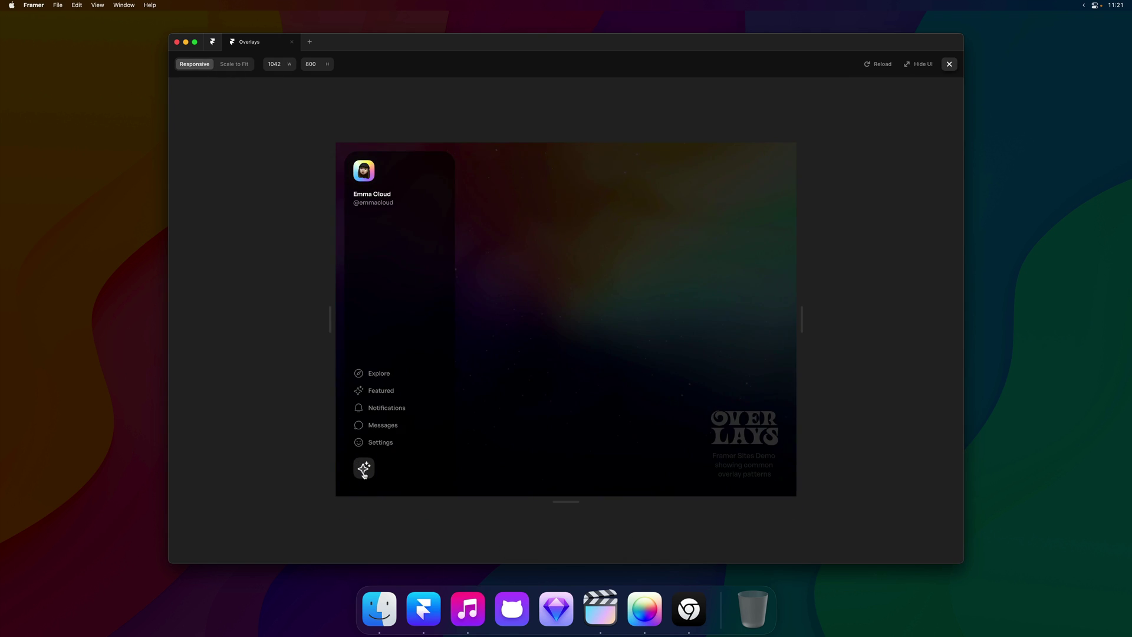
click(363, 472)
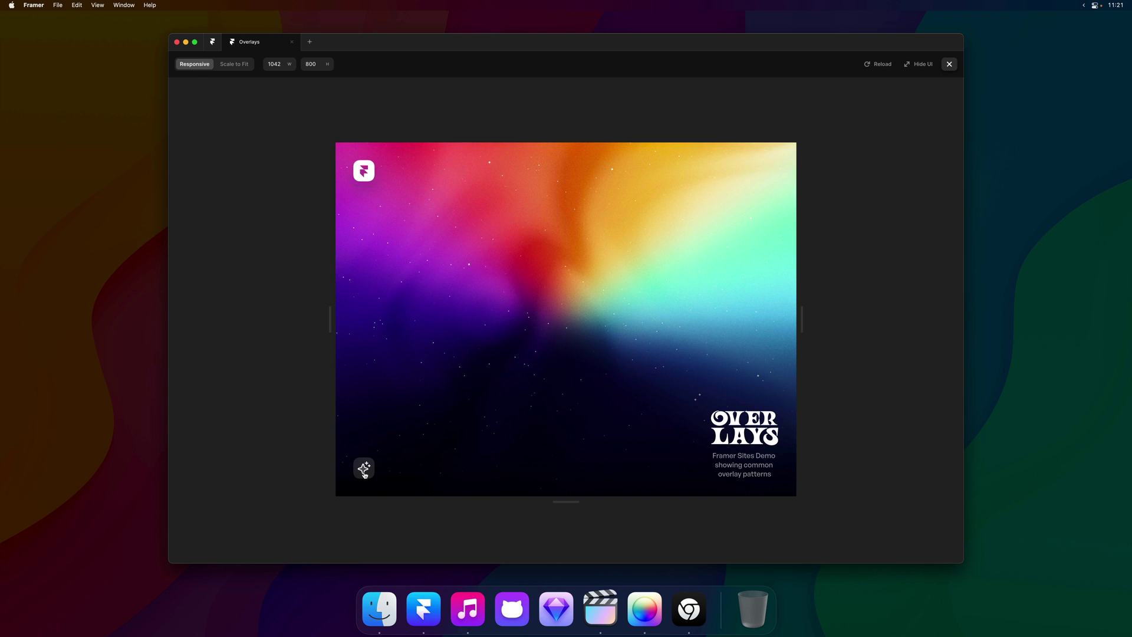
click(949, 64)
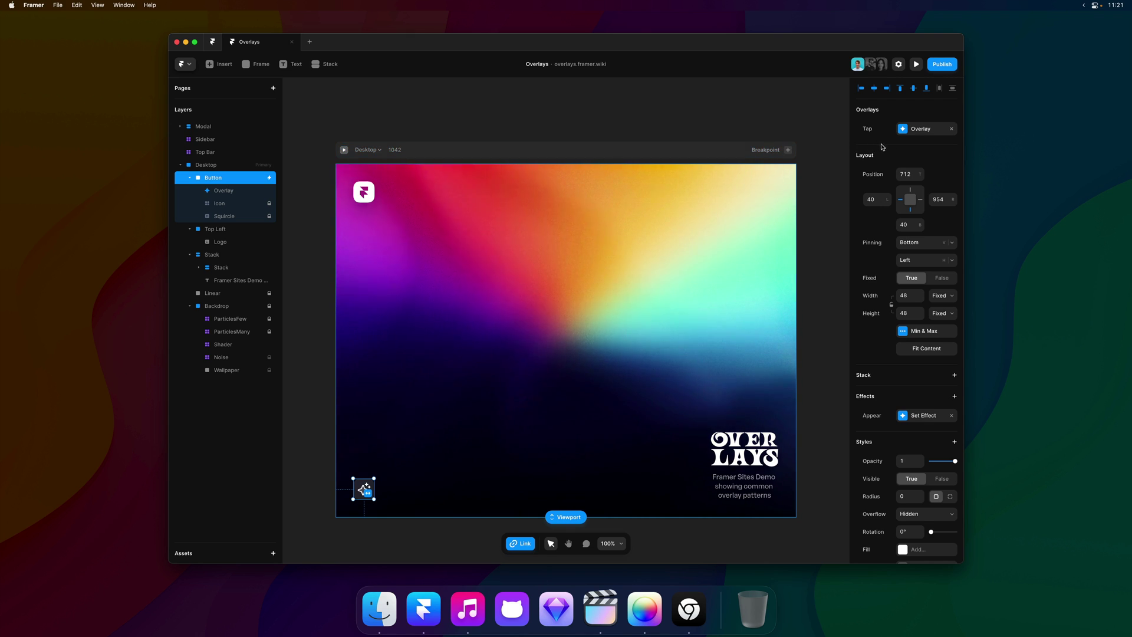
Step: Apply the Fade In Out preset to the Button's overlay, easing in over 0.3 s and out on exit
click(917, 130)
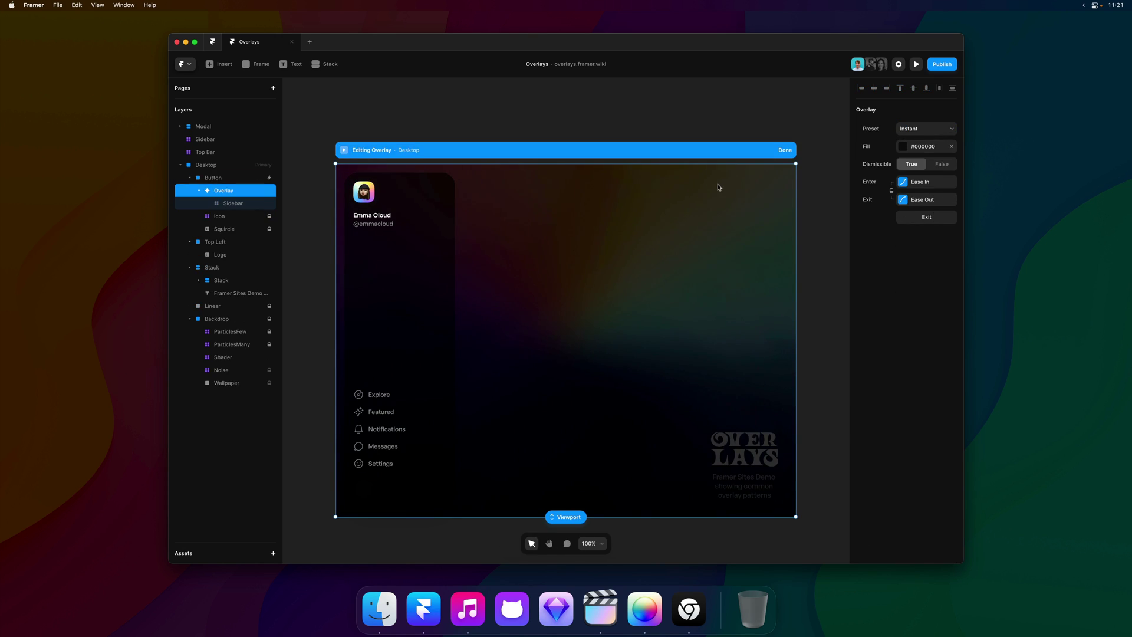
click(929, 131)
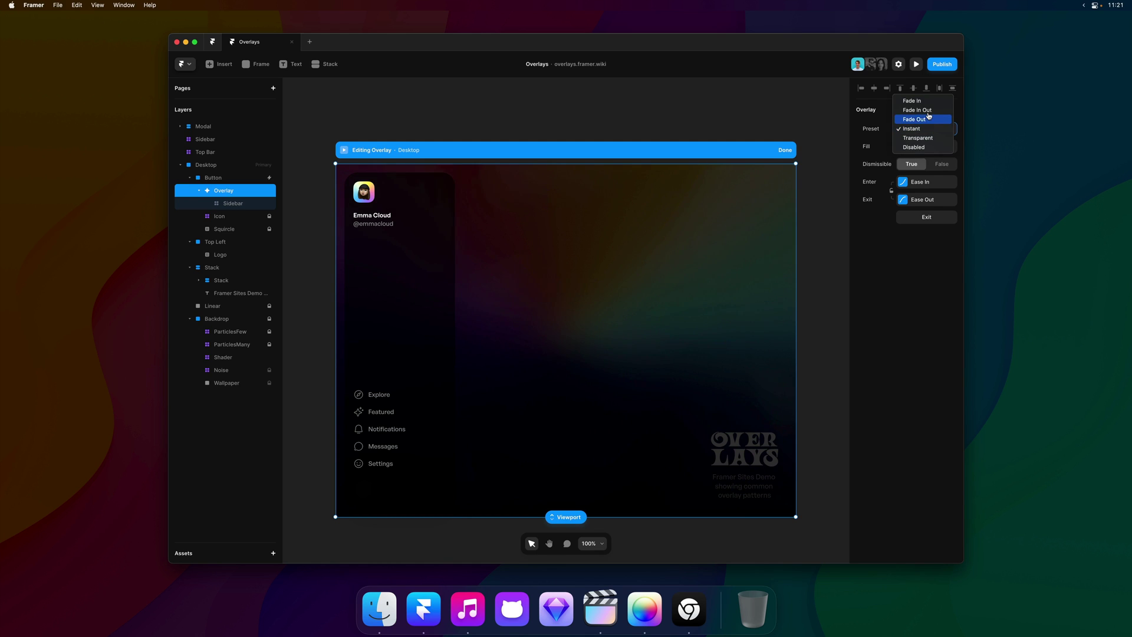
click(926, 111)
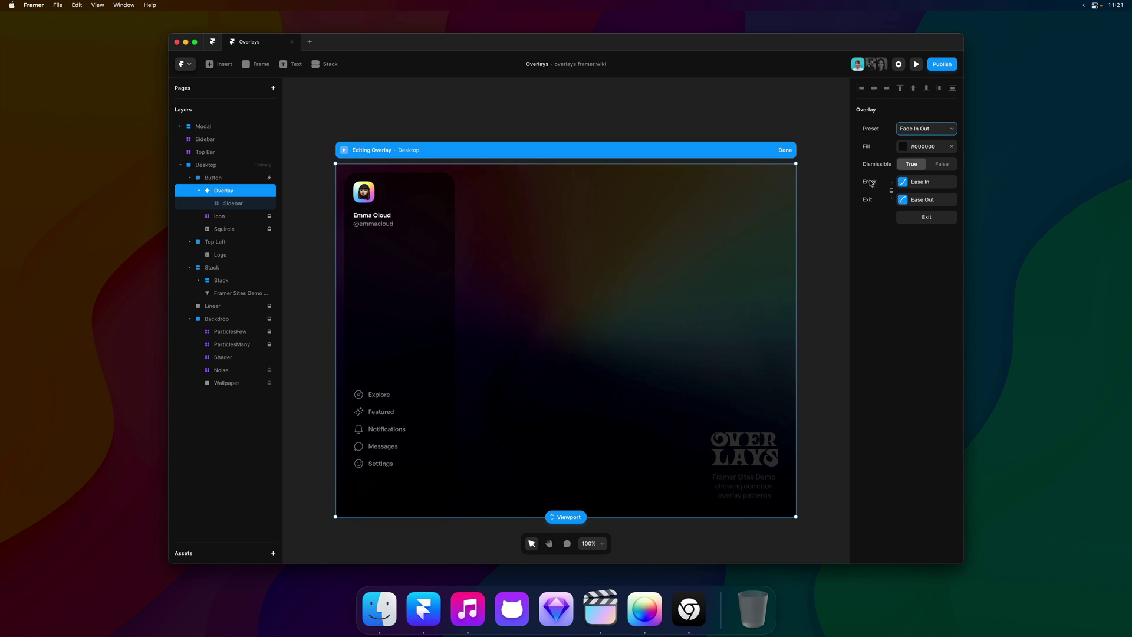
click(927, 183)
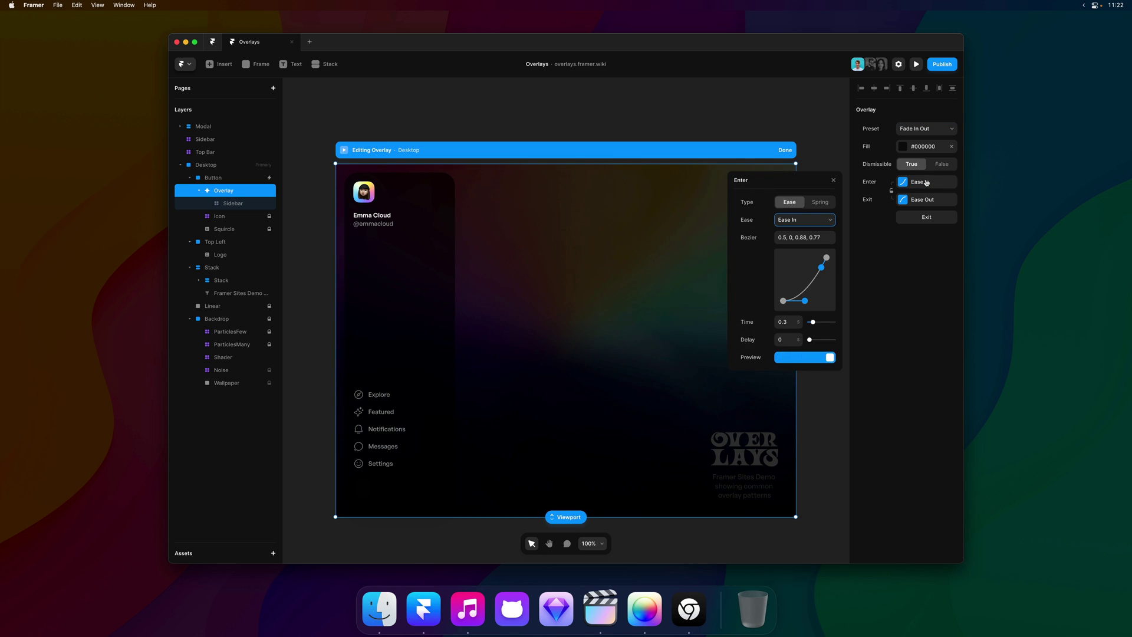
click(835, 148)
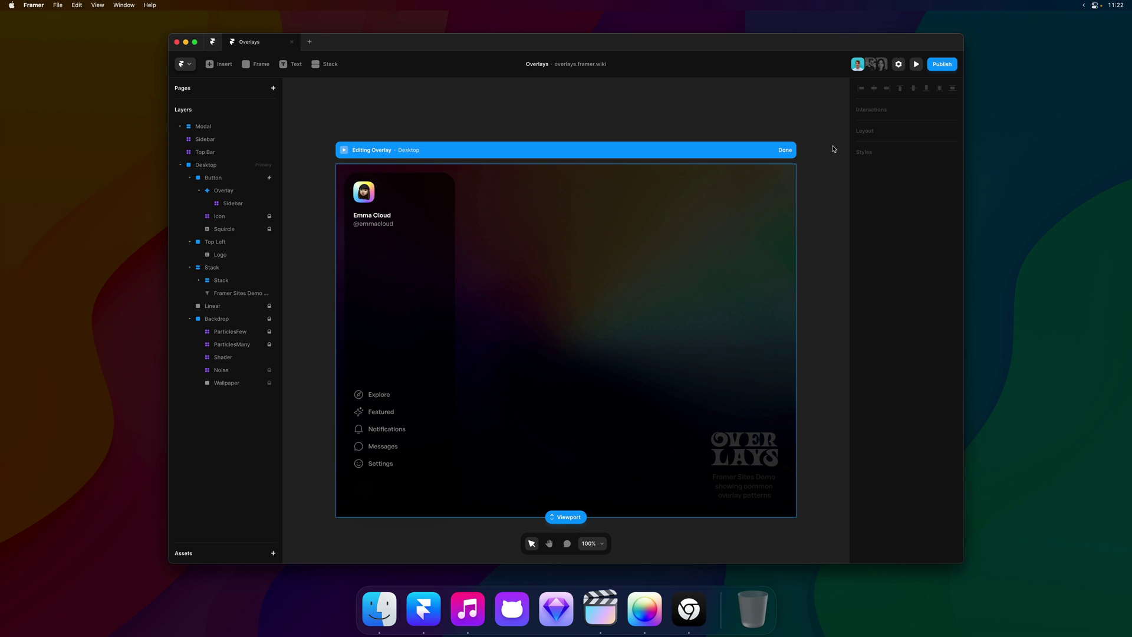
Step: Give the Sidebar an Appear effect sliding in from the left with opacity 1 and Offset X -270
click(403, 216)
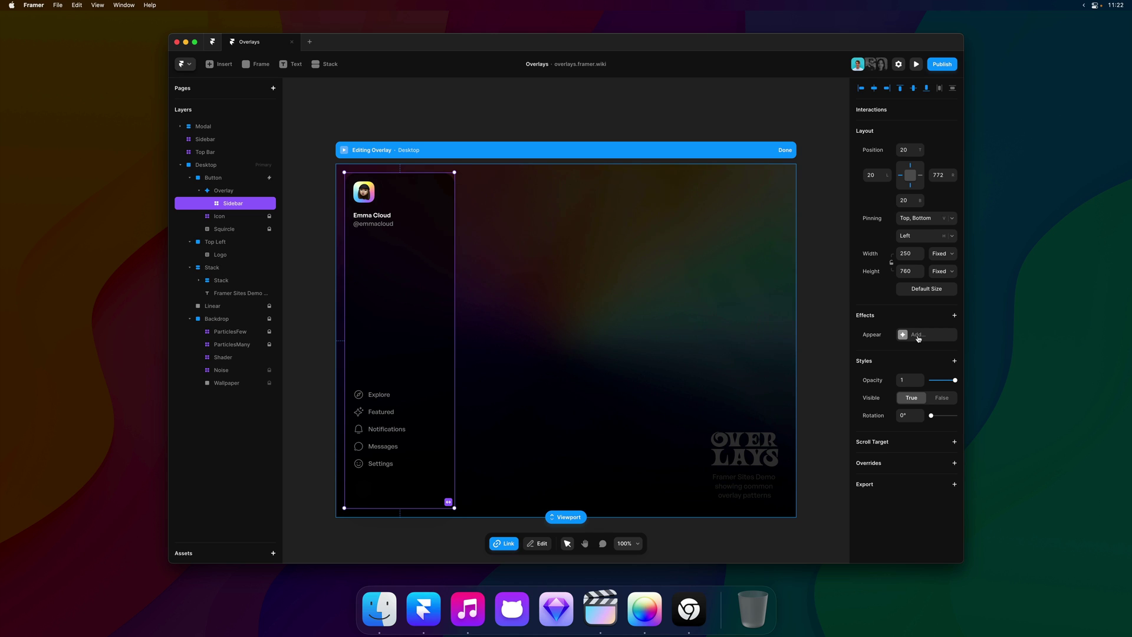
click(917, 335)
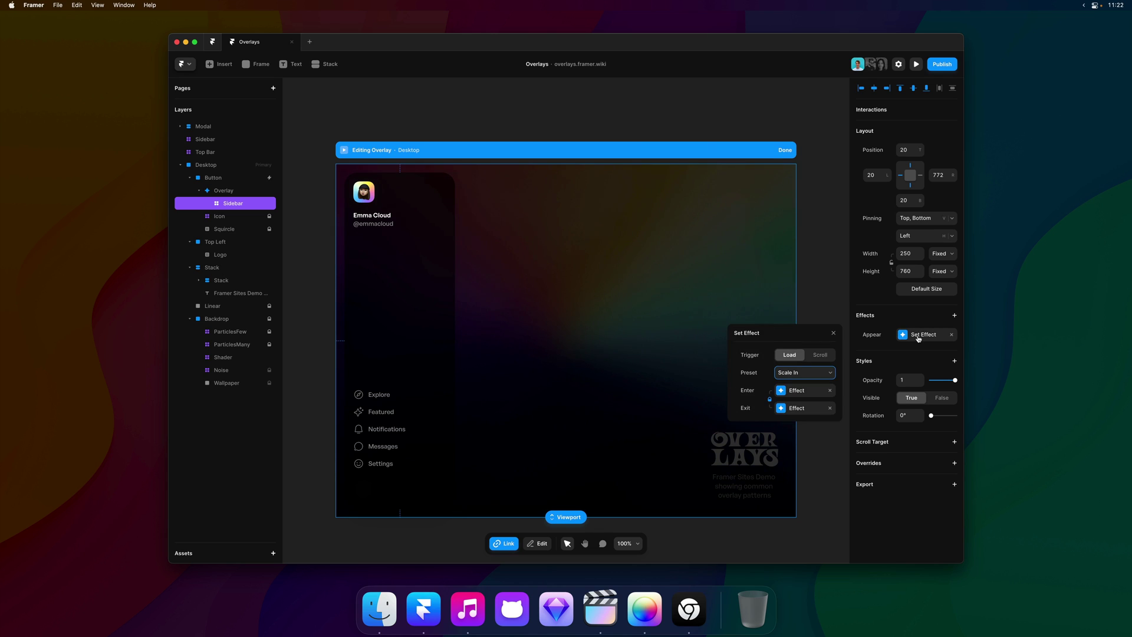
click(830, 372)
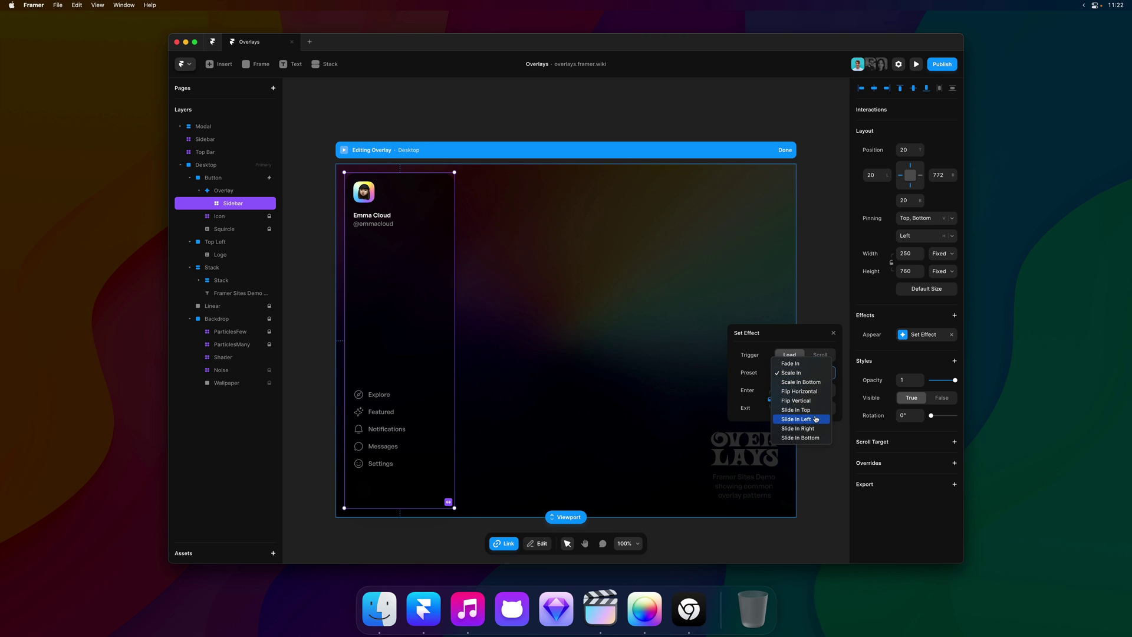
key(Escape)
click(812, 394)
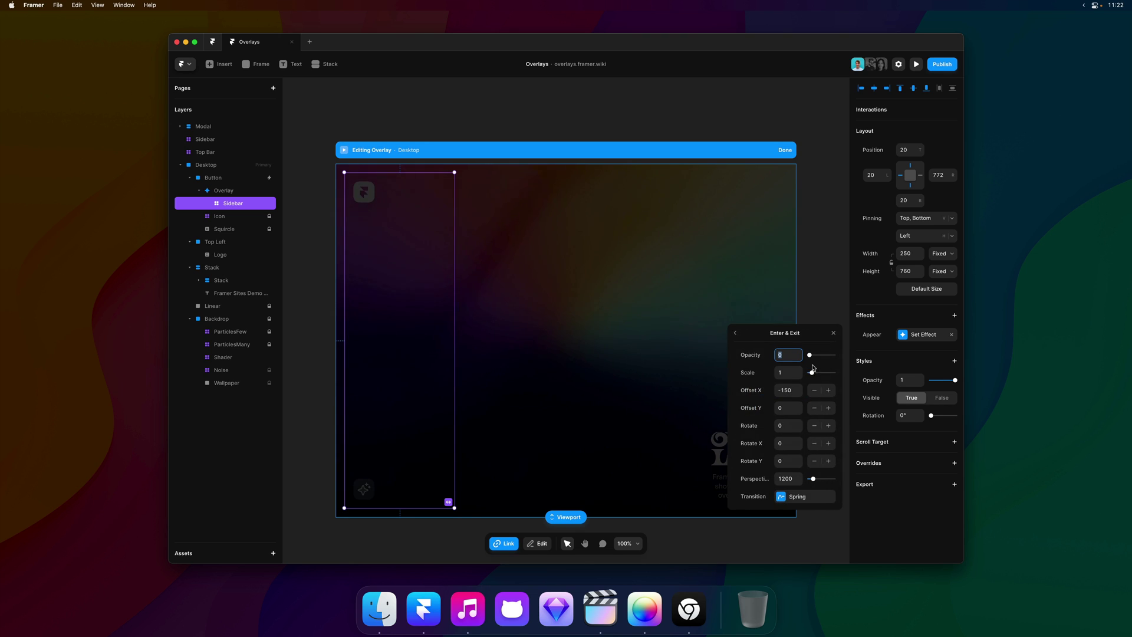
drag(811, 356, 848, 358)
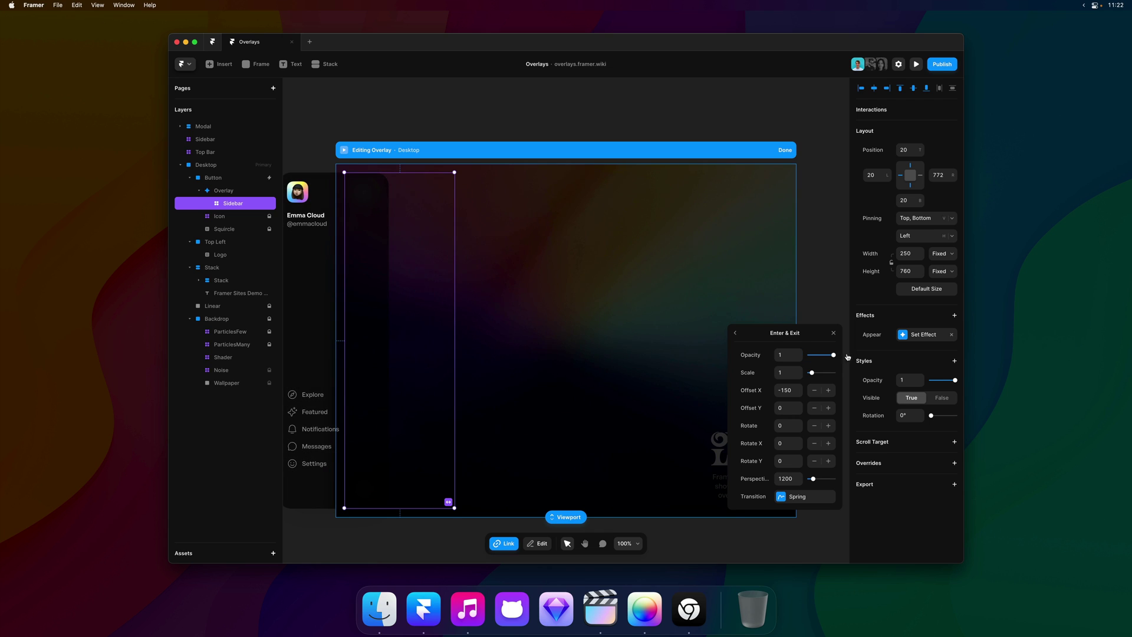
click(790, 391)
text(70)
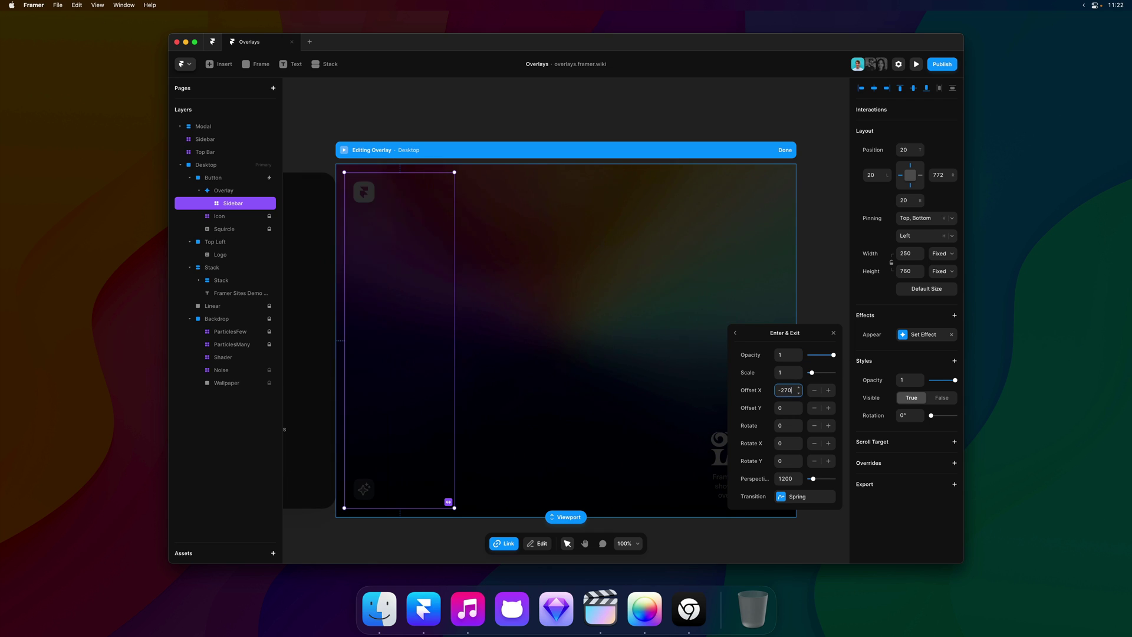
click(835, 334)
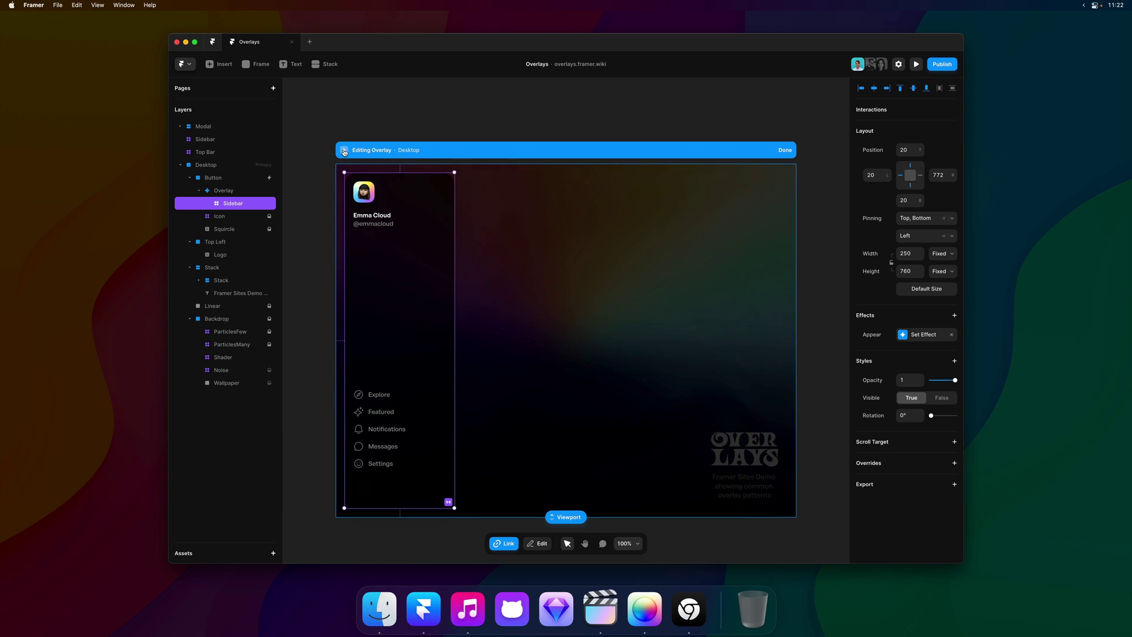
key(super+p)
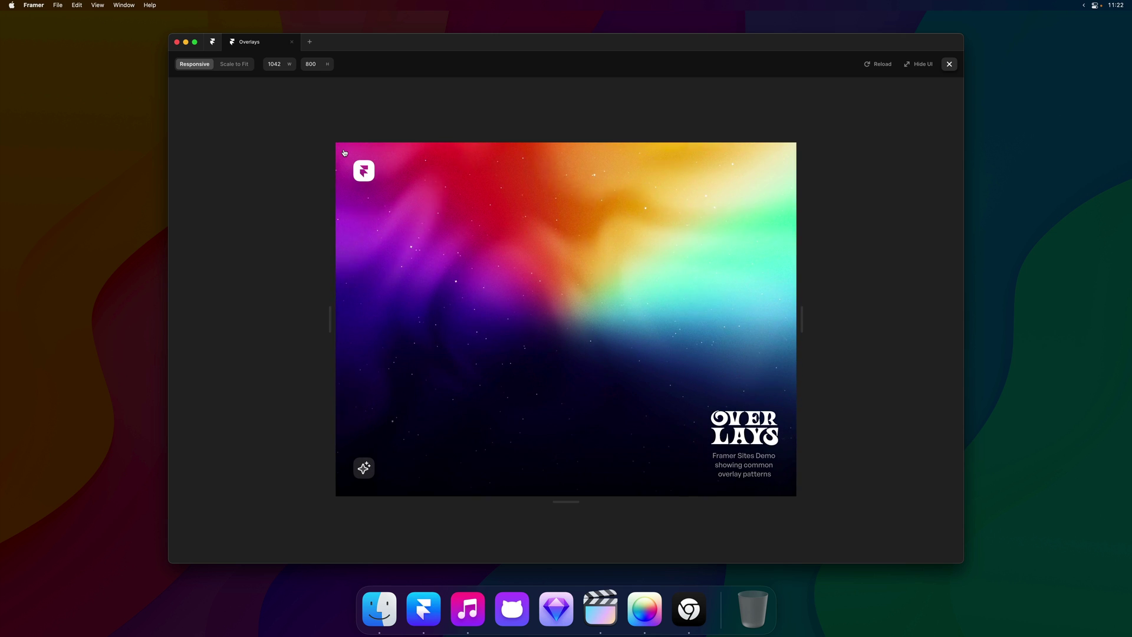
click(361, 468)
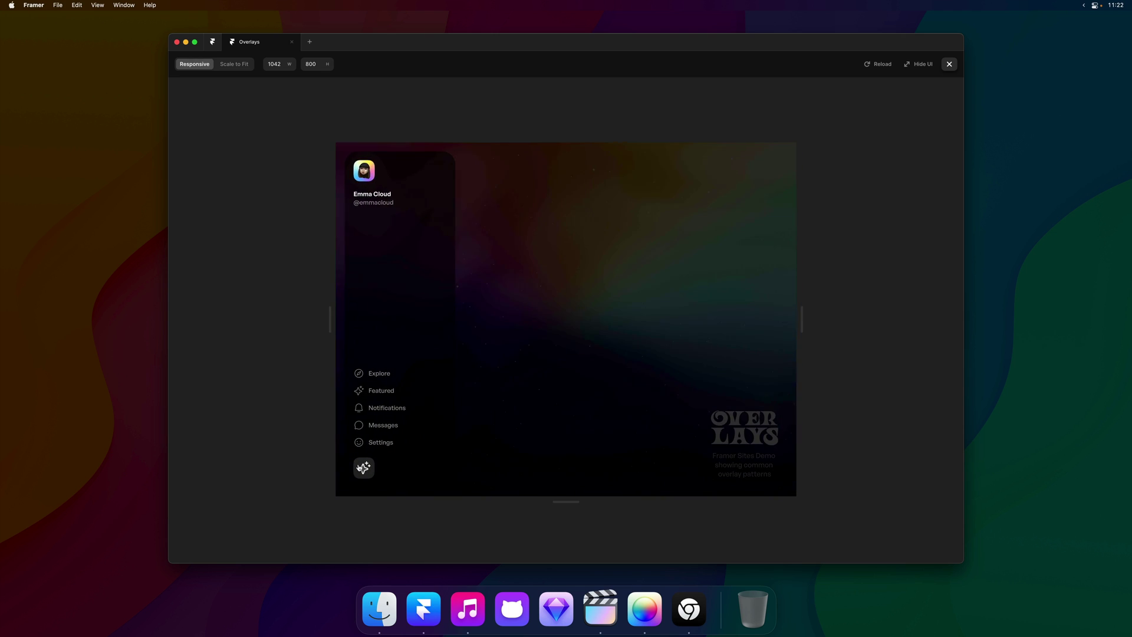
click(361, 468)
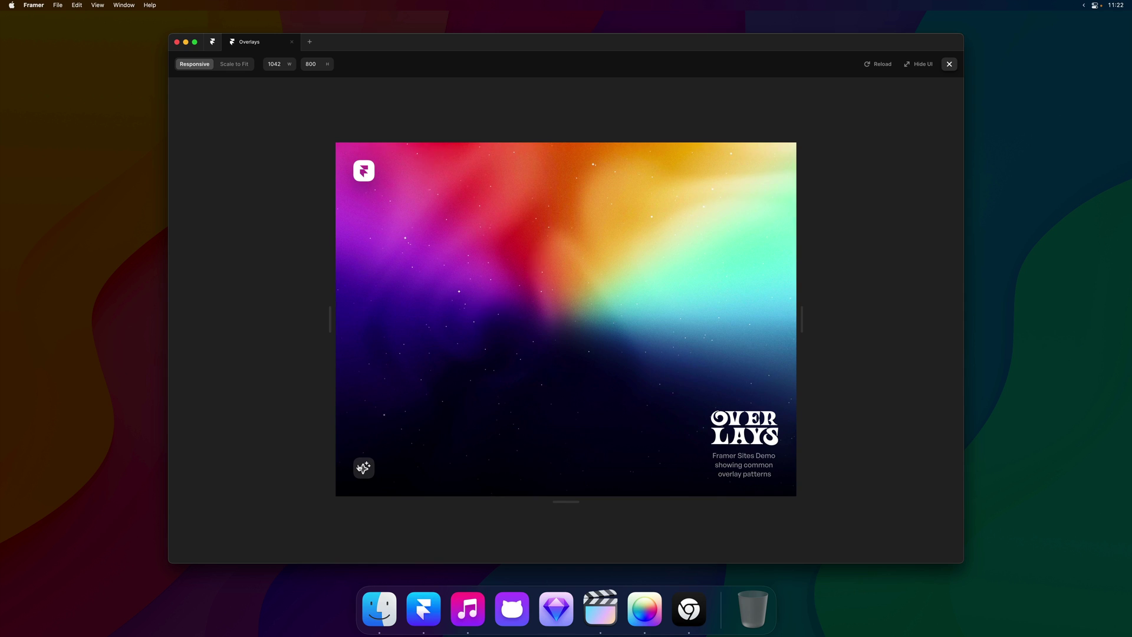
click(361, 467)
click(361, 468)
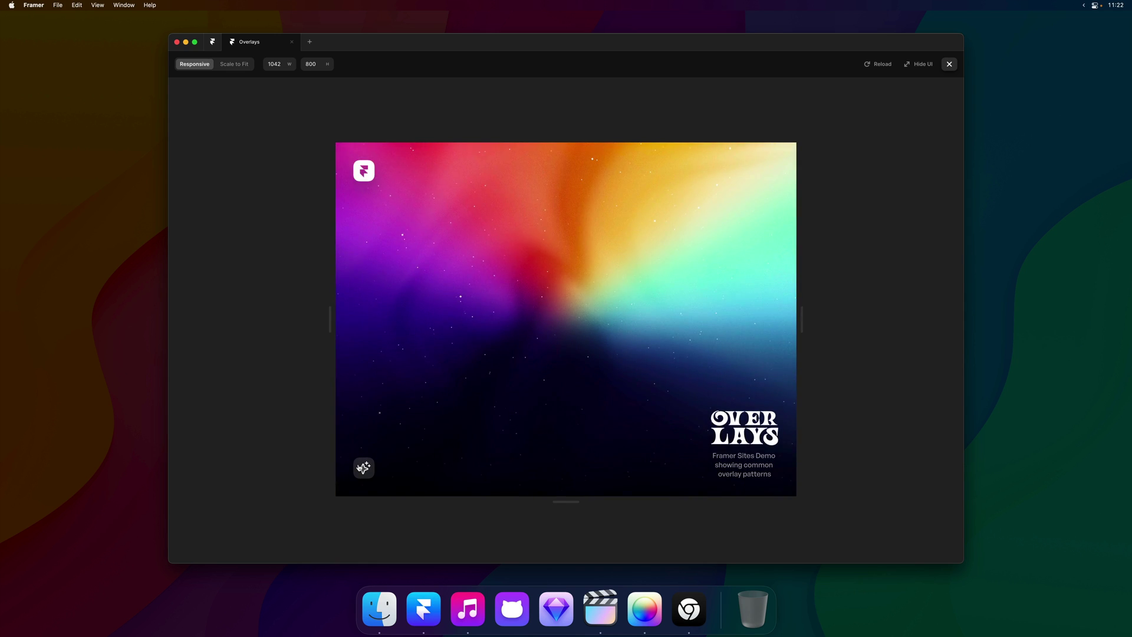
click(361, 467)
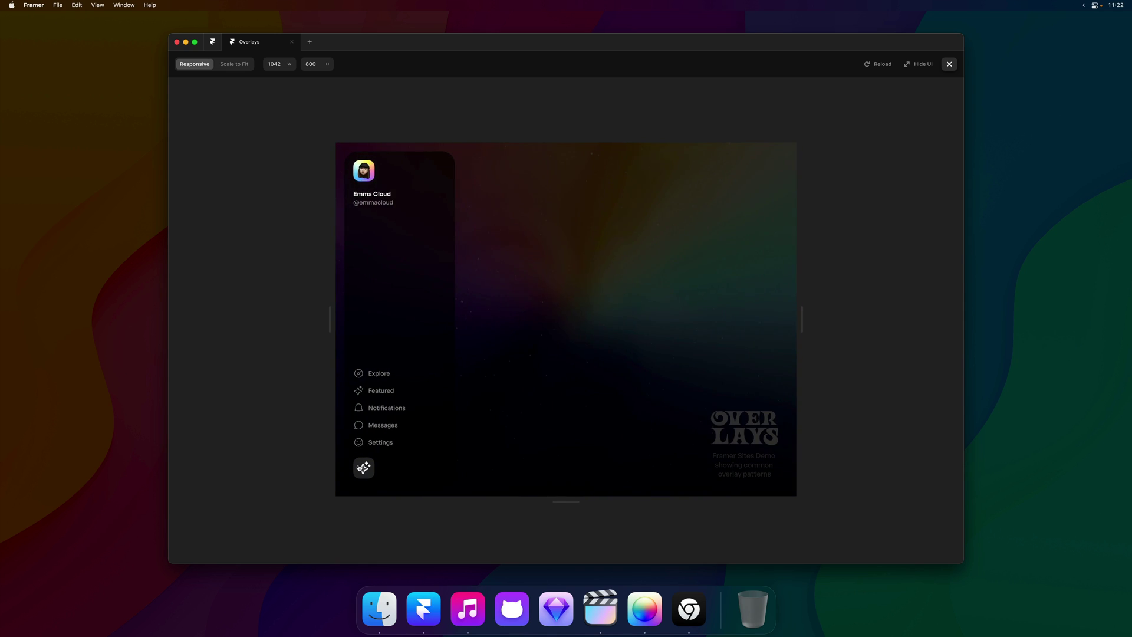
click(361, 468)
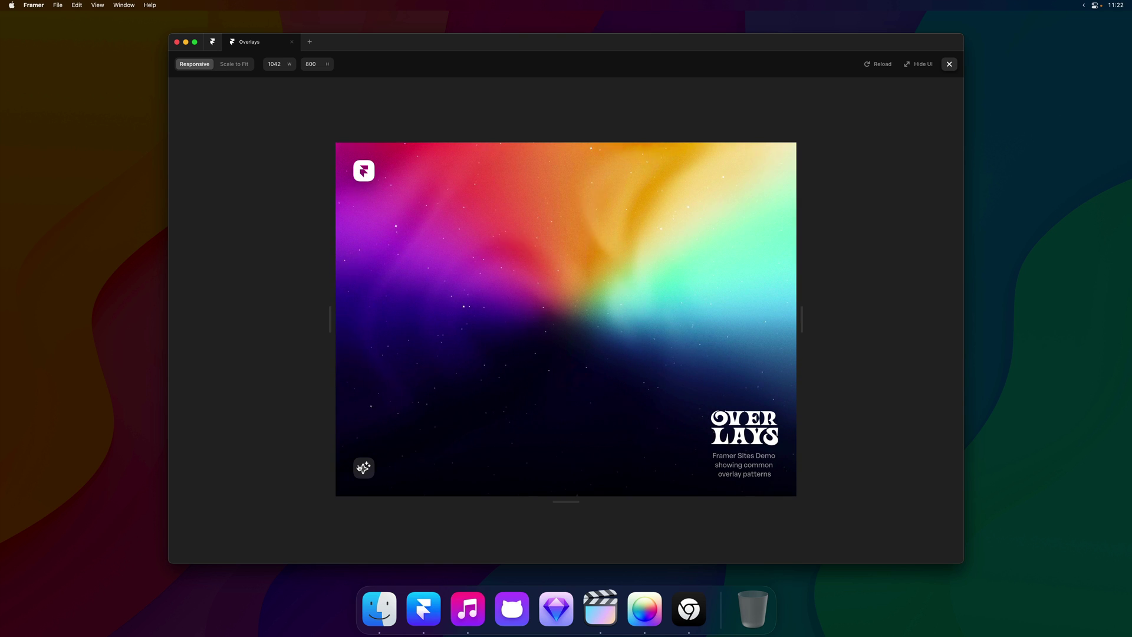
click(361, 468)
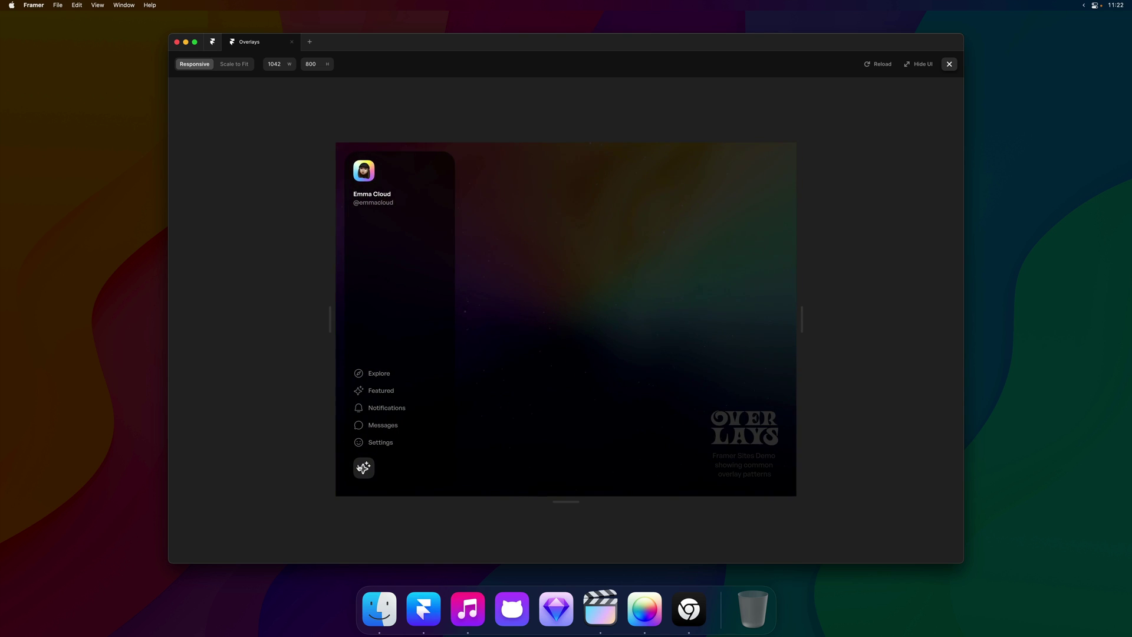
click(946, 63)
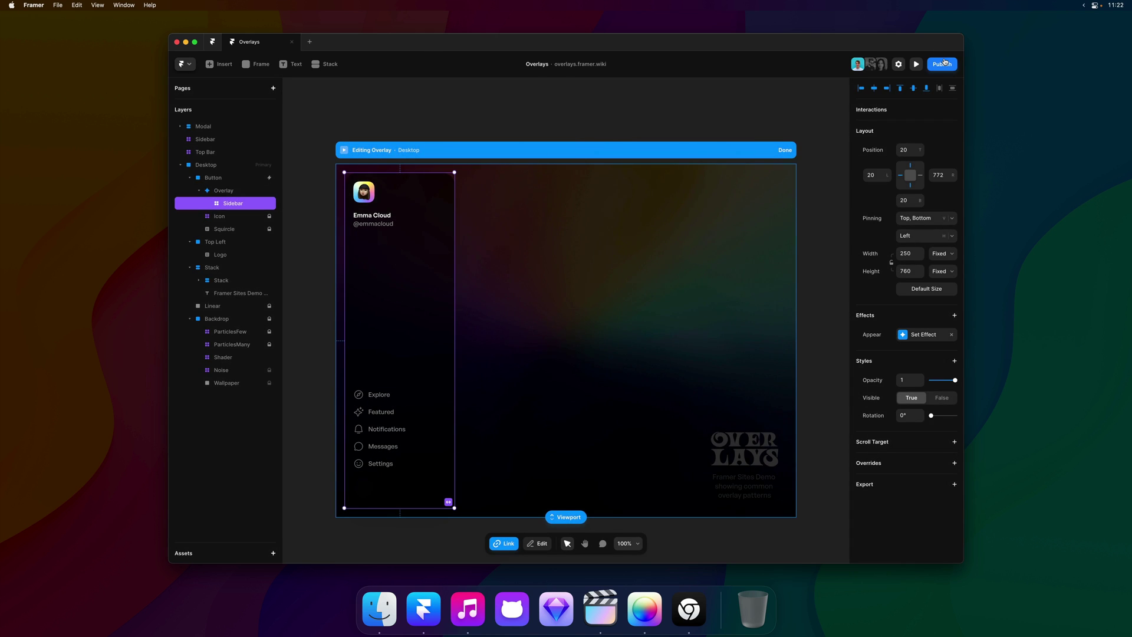
Step: Drop the overlay's black backdrop fill opacity from 80% to 0%
click(734, 223)
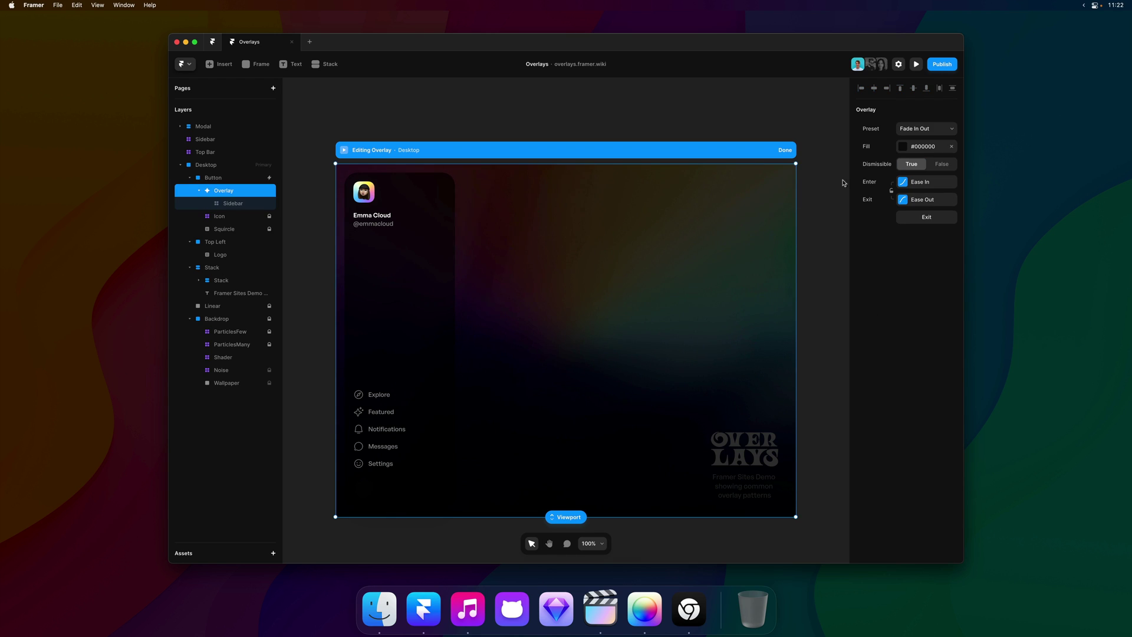
click(925, 150)
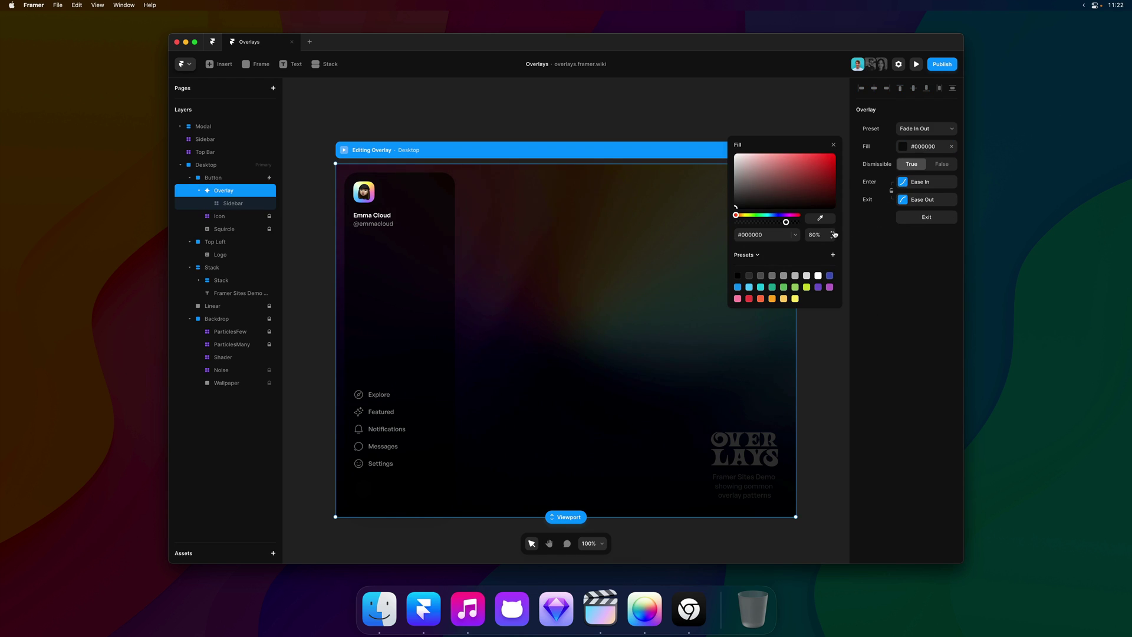
drag(826, 235, 796, 255)
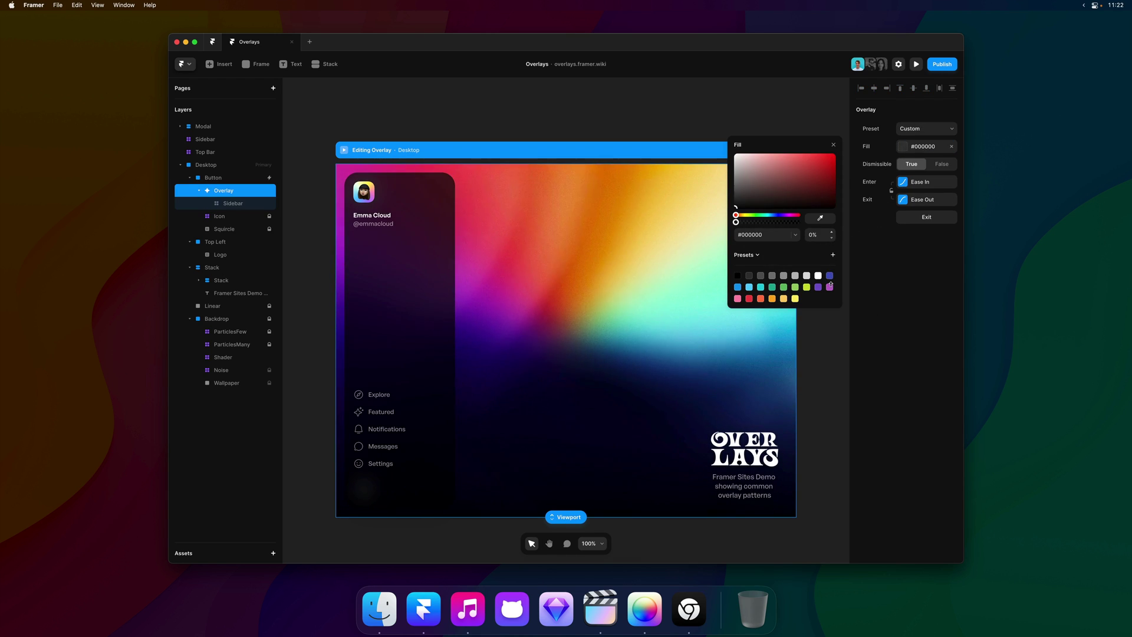
click(365, 137)
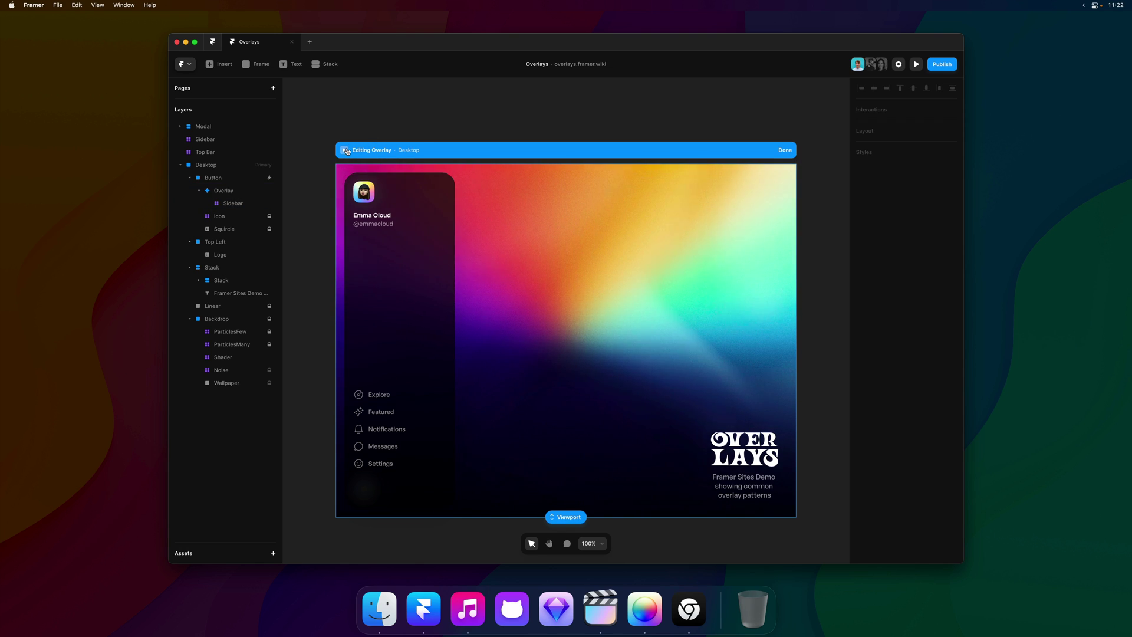
key(super+p)
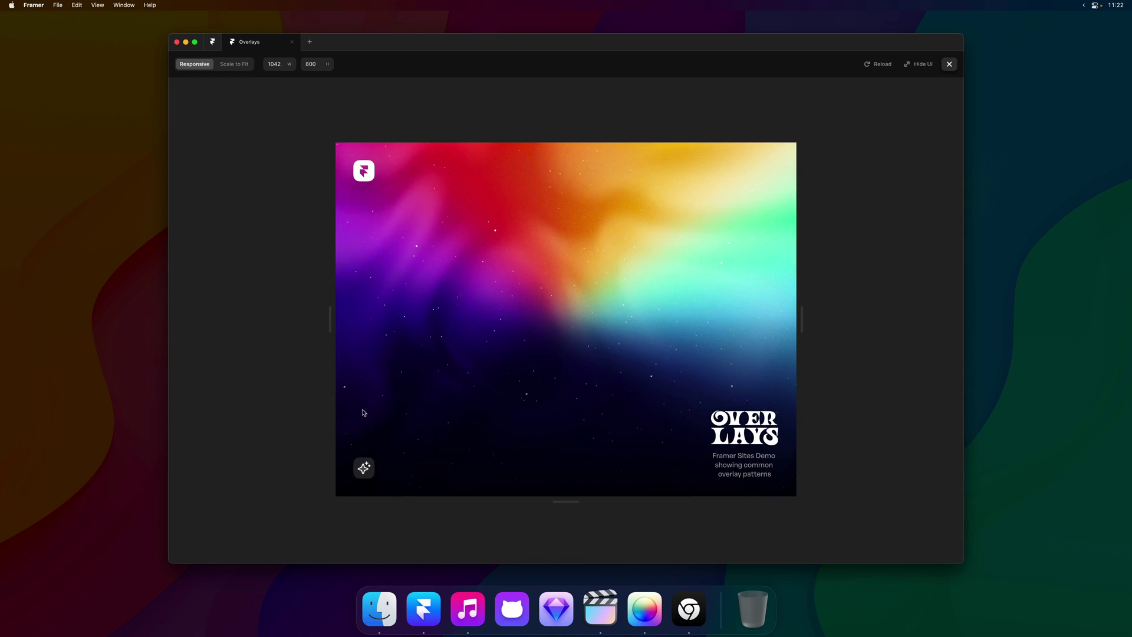
click(364, 467)
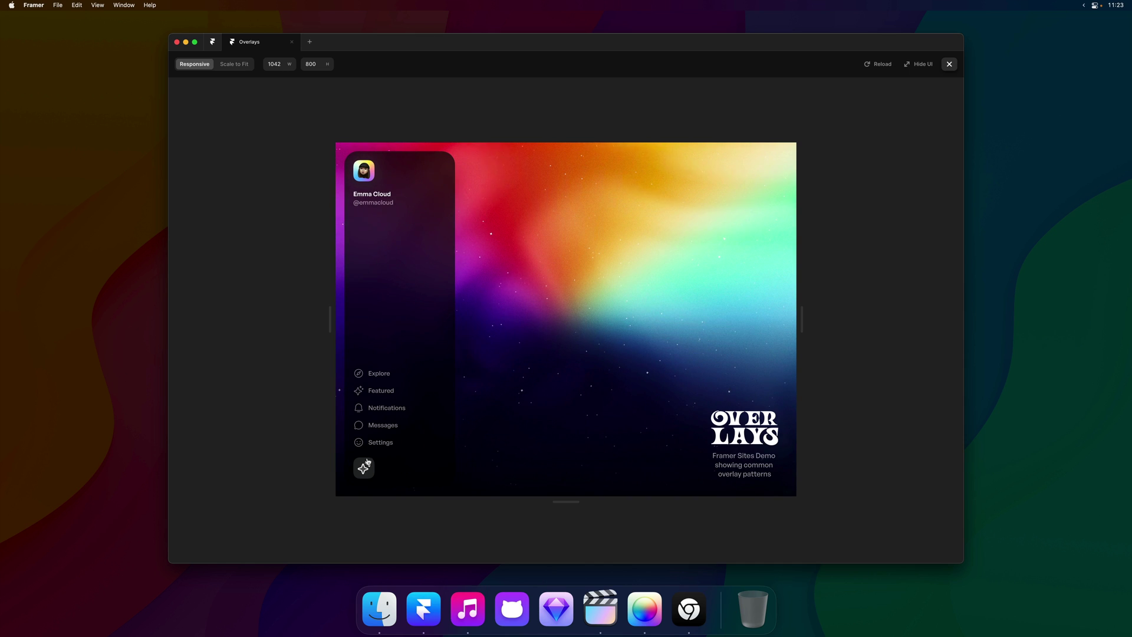
click(366, 465)
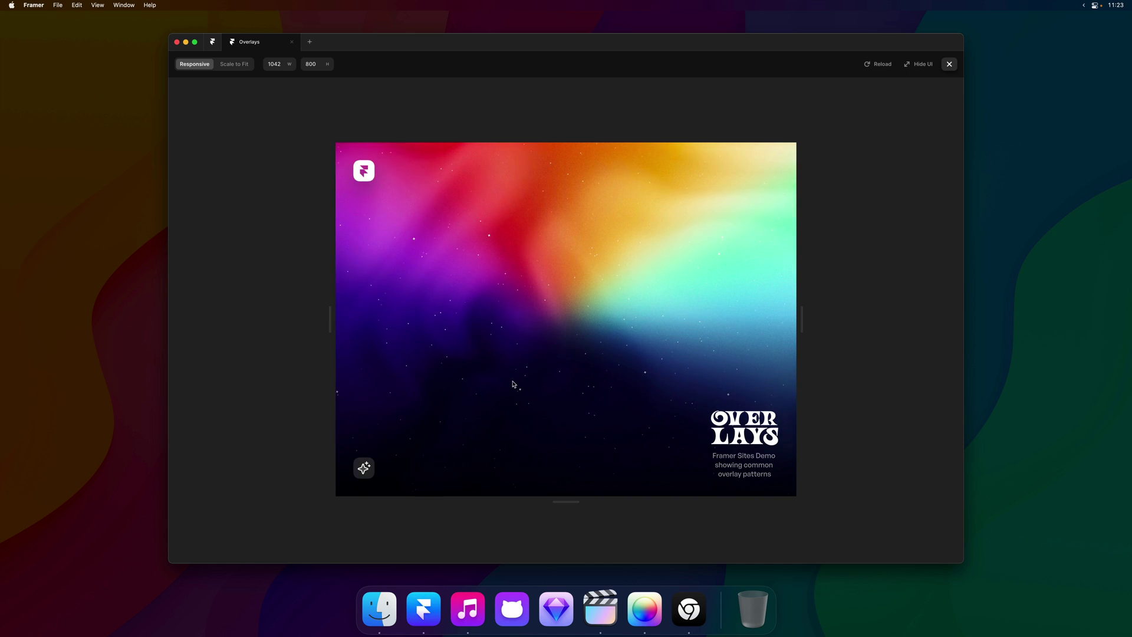
click(366, 467)
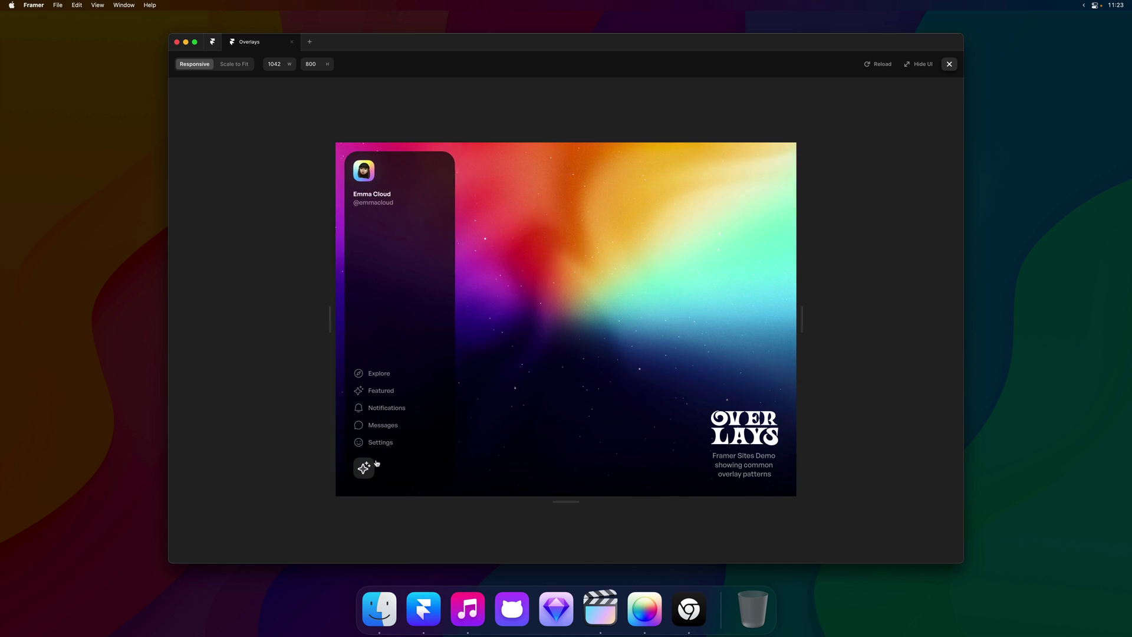
click(518, 336)
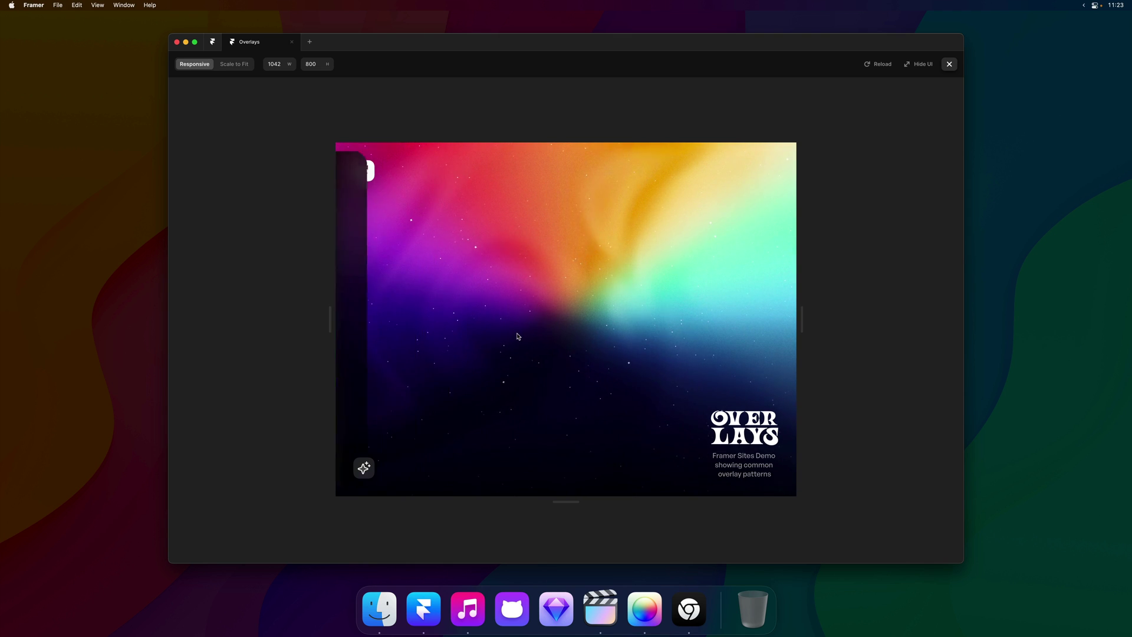
click(949, 64)
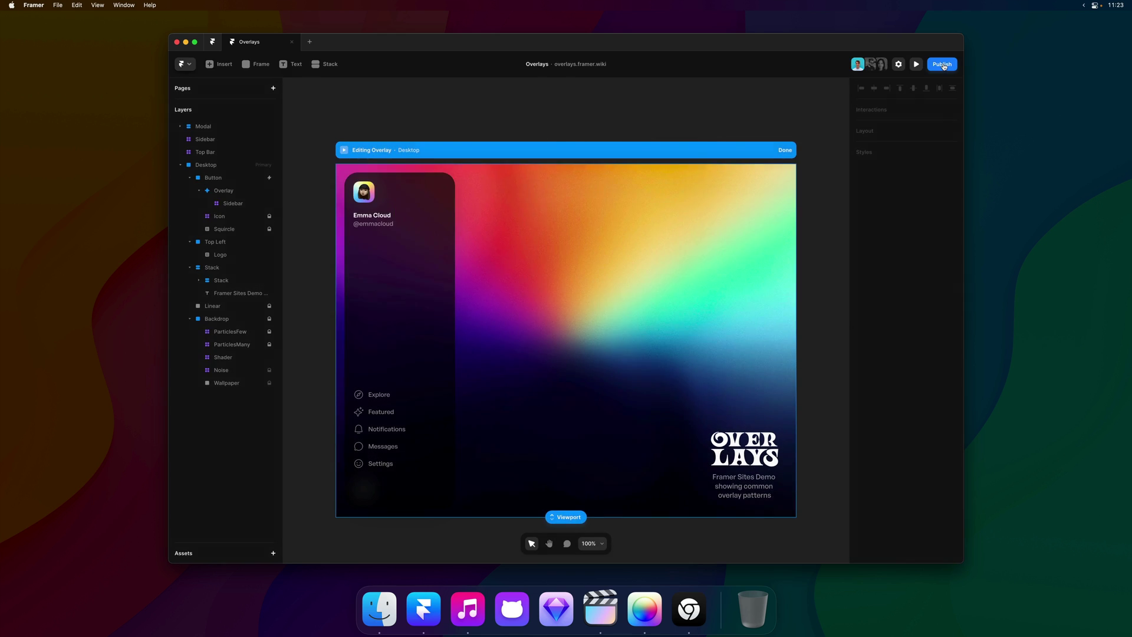
Step: Replace the Sidebar in the overlay with the Top Bar frame
click(445, 235)
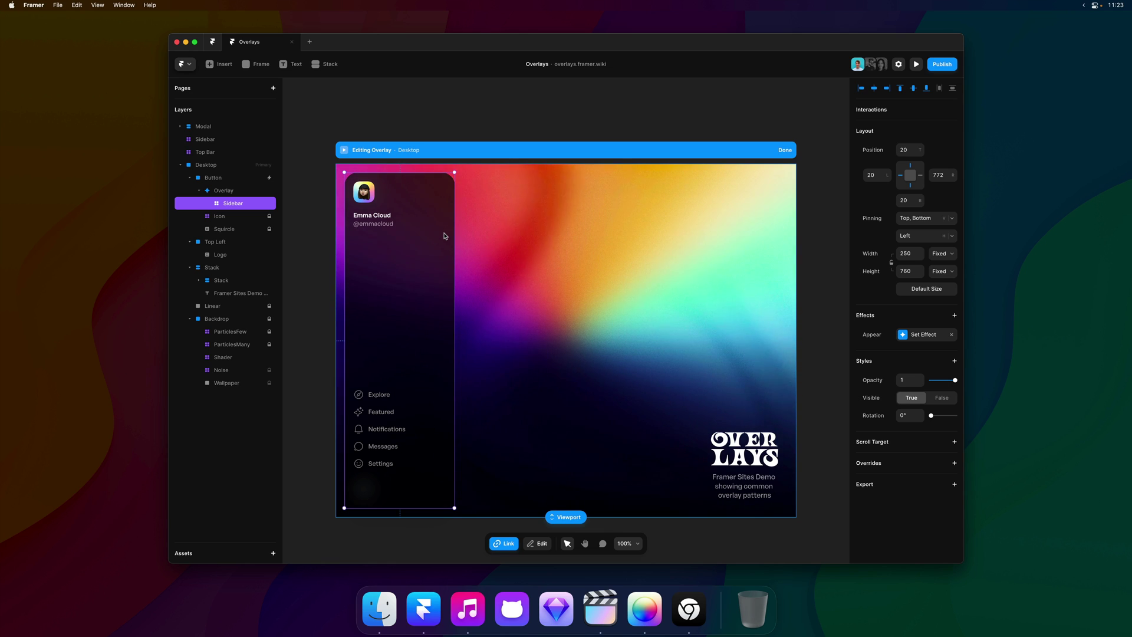
key(super+minus)
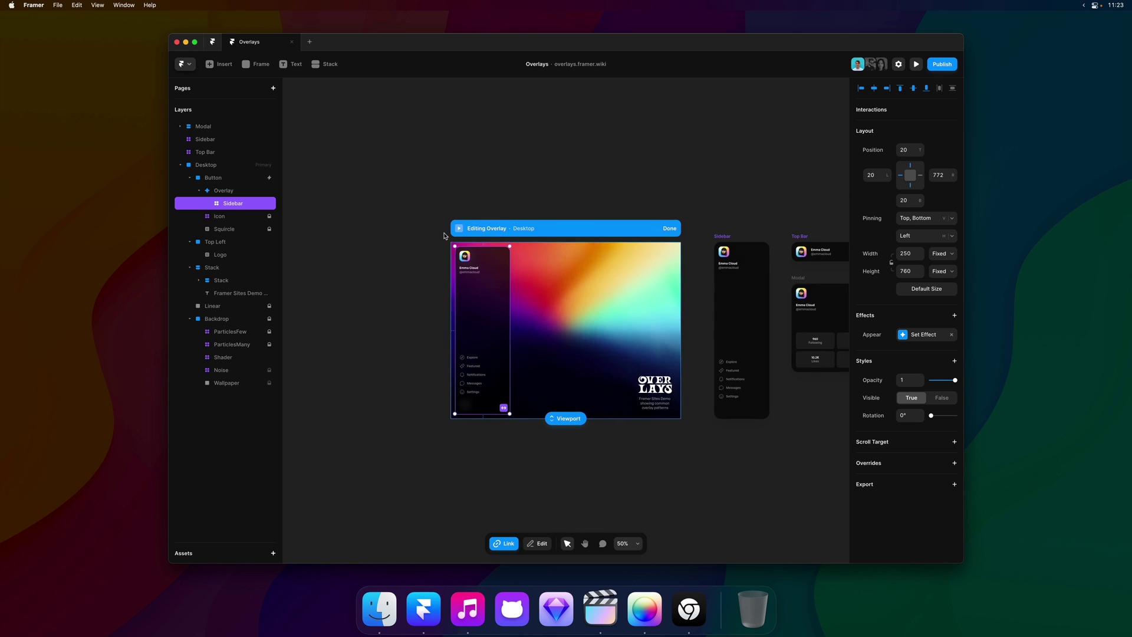
key(BackSpace)
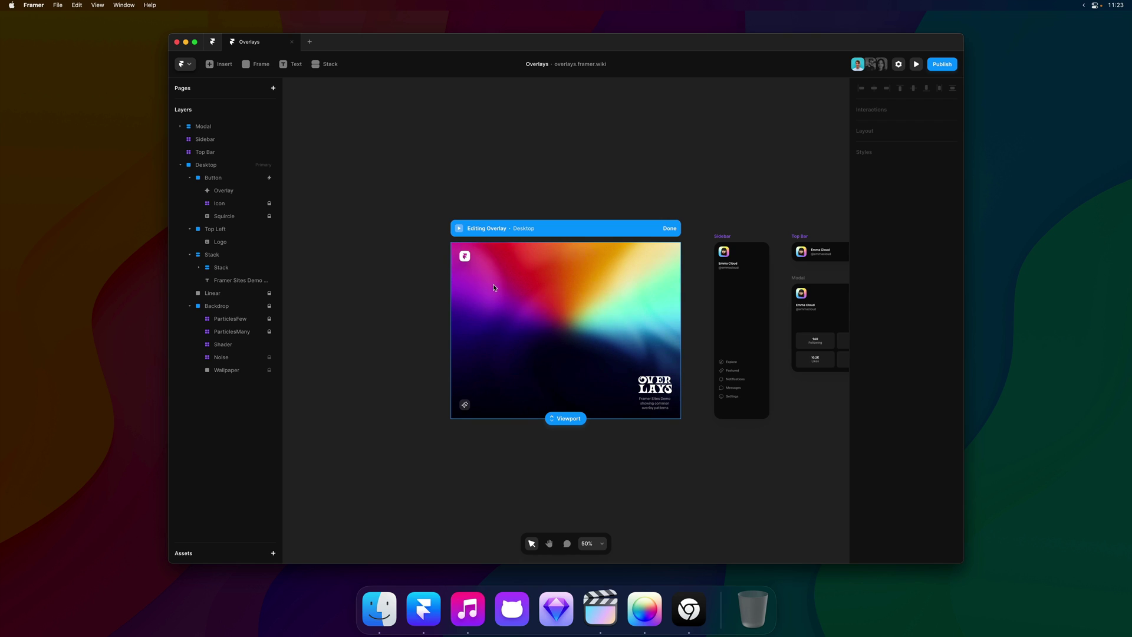
click(820, 251)
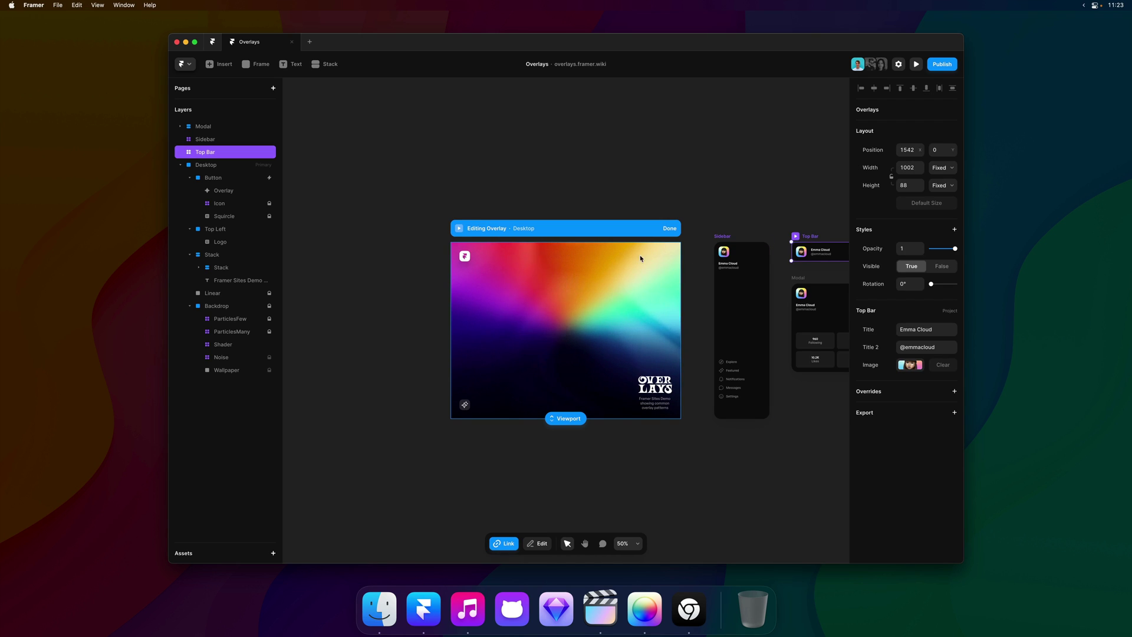
key(super+x)
key(super+v)
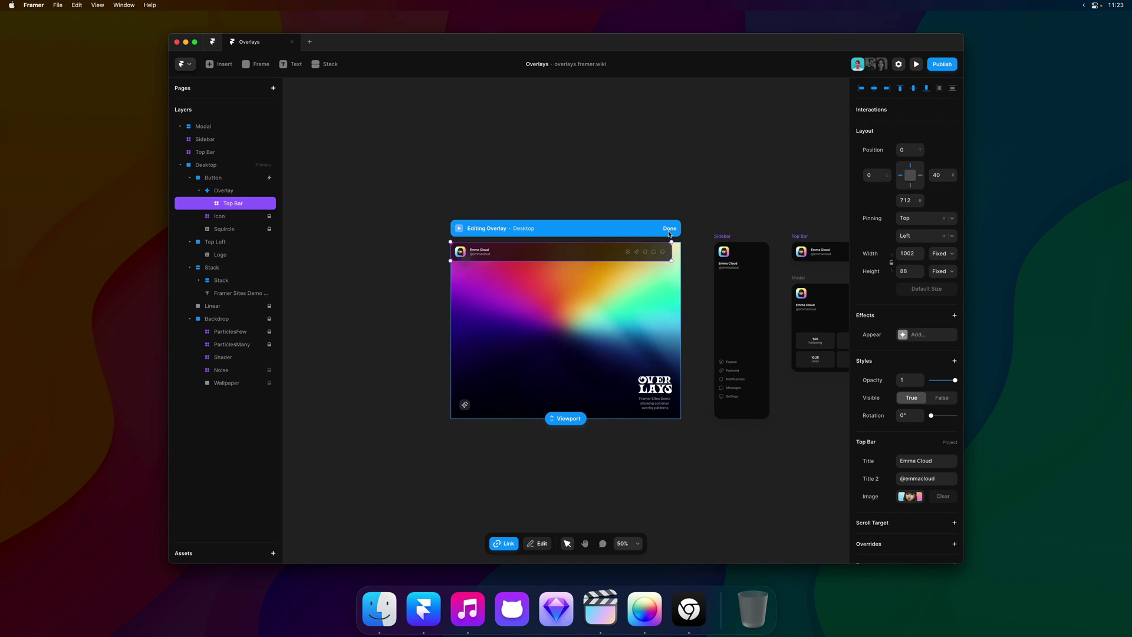
Step: Pin the Top Bar left and right, inset 20 from the top and both sides
drag(888, 175, 893, 175)
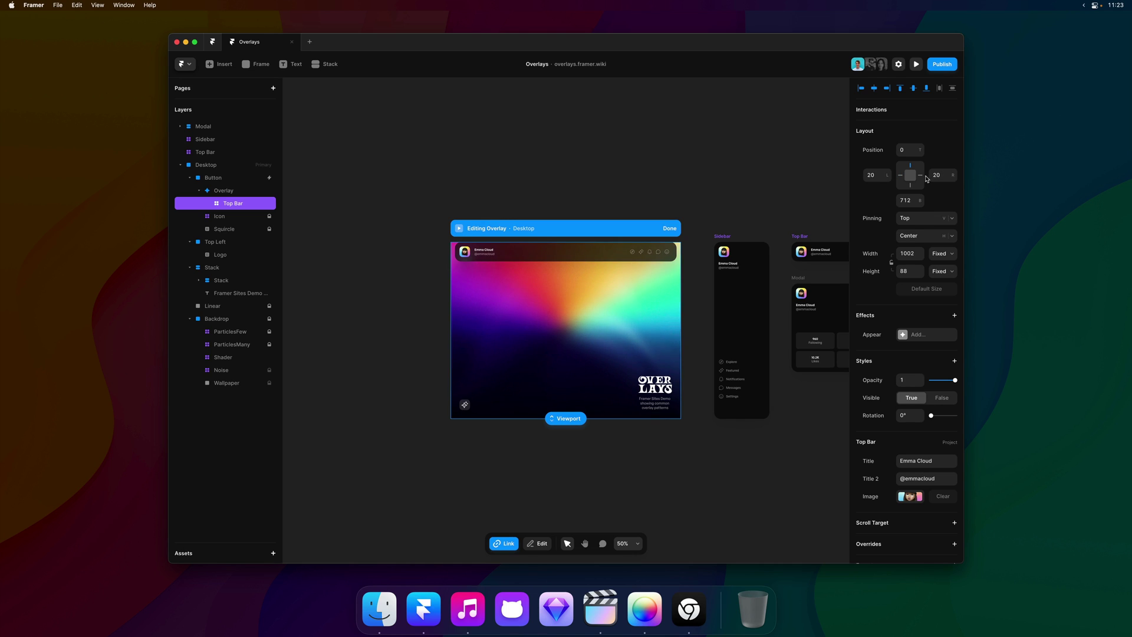
click(901, 176)
click(901, 176)
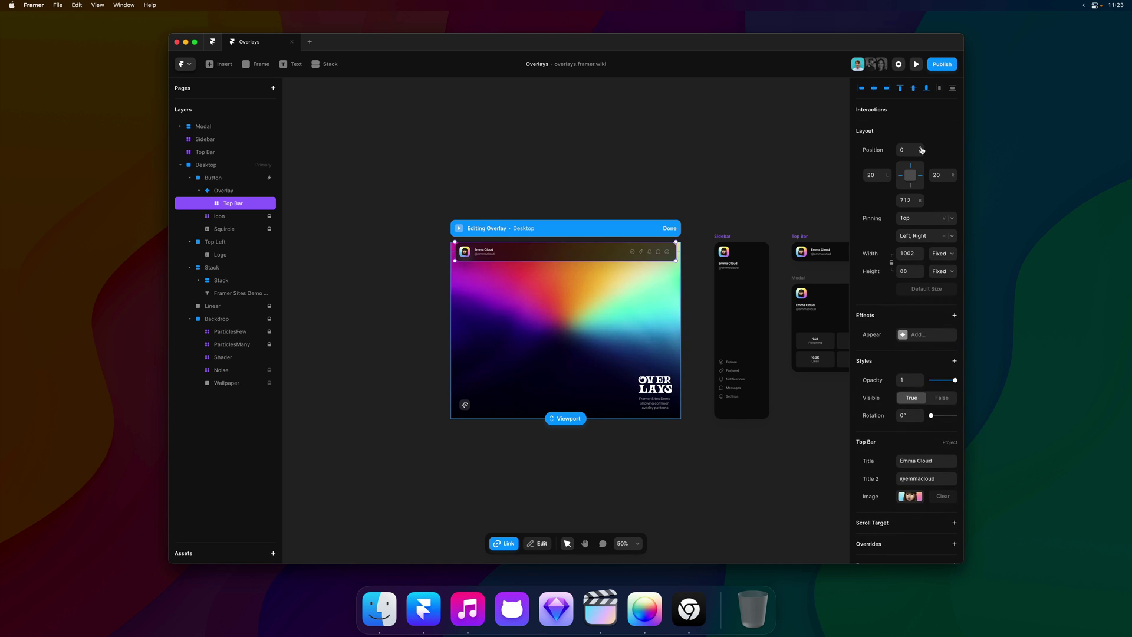
drag(913, 150, 923, 149)
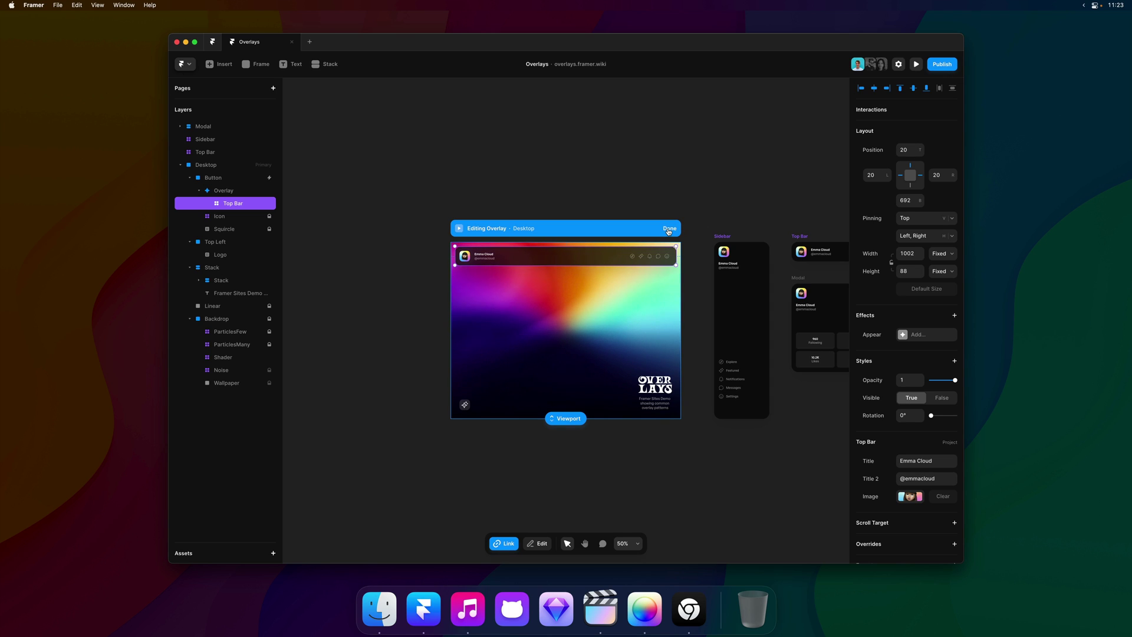
Step: Give the Top Bar an Appear effect using the Slide In Top preset
click(918, 334)
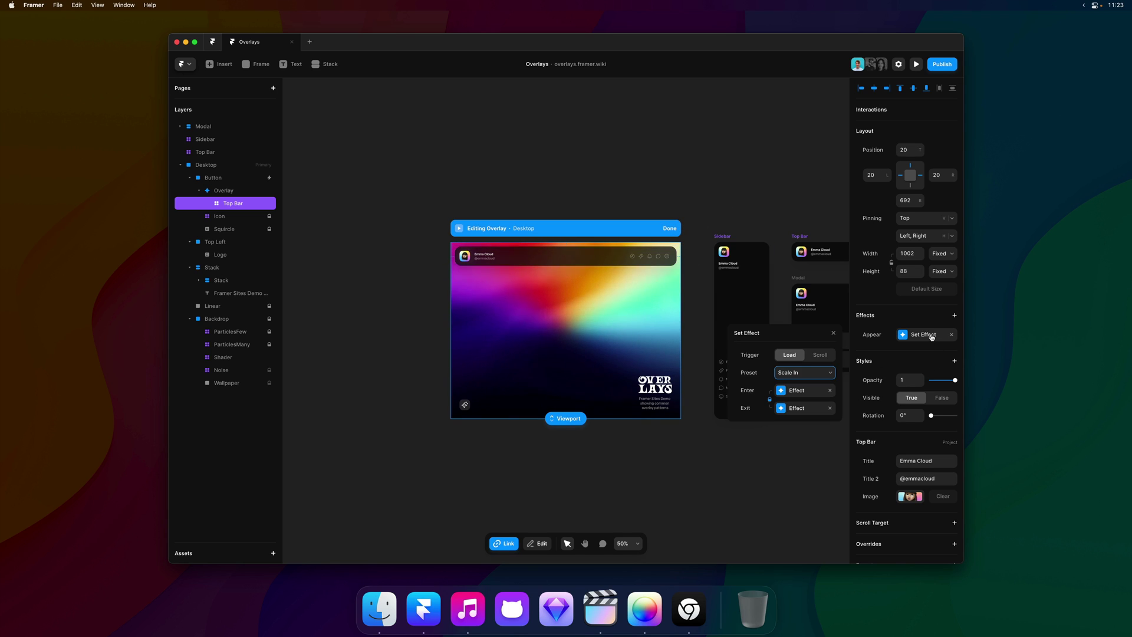
click(805, 373)
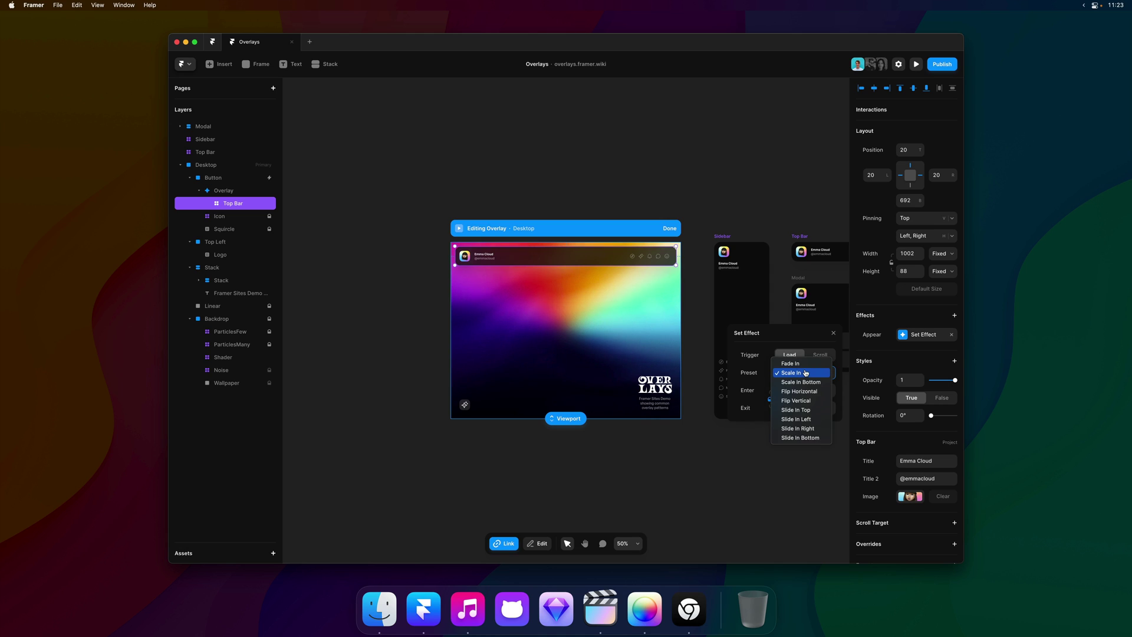
click(815, 410)
click(833, 333)
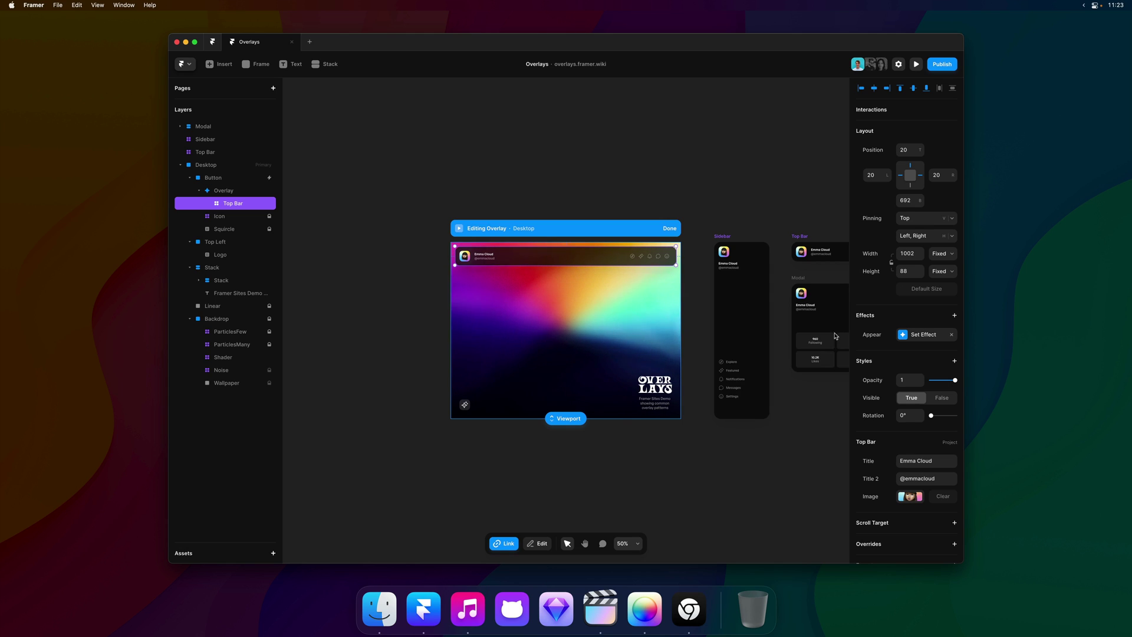
Step: Preview the site, opening and dismissing the top bar from the sparkle button, then close the preview
click(458, 229)
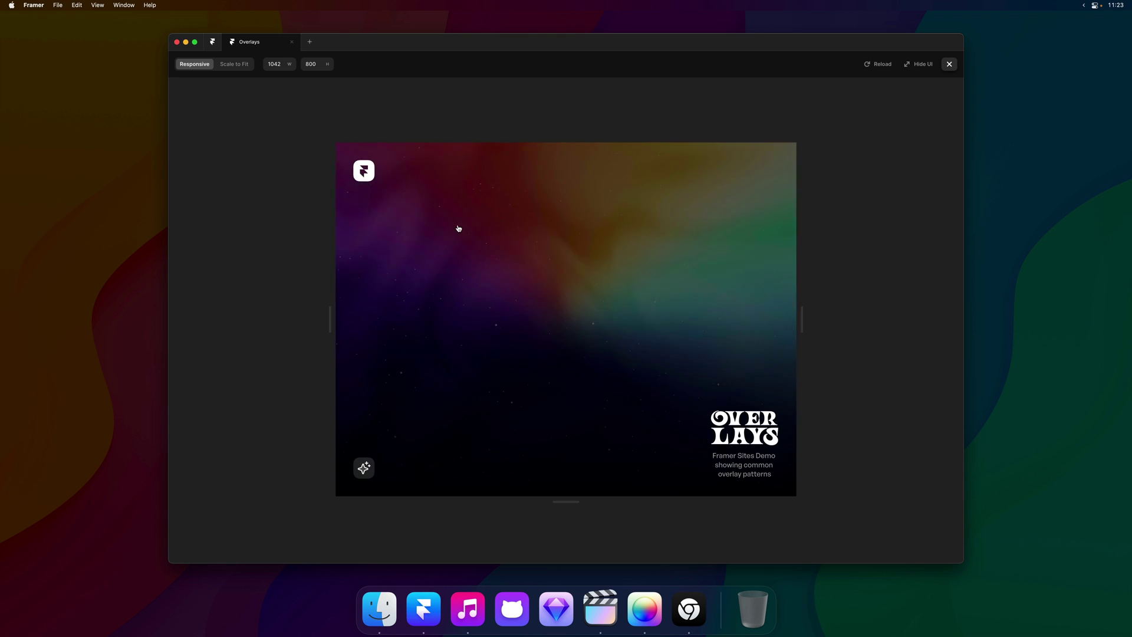
click(364, 467)
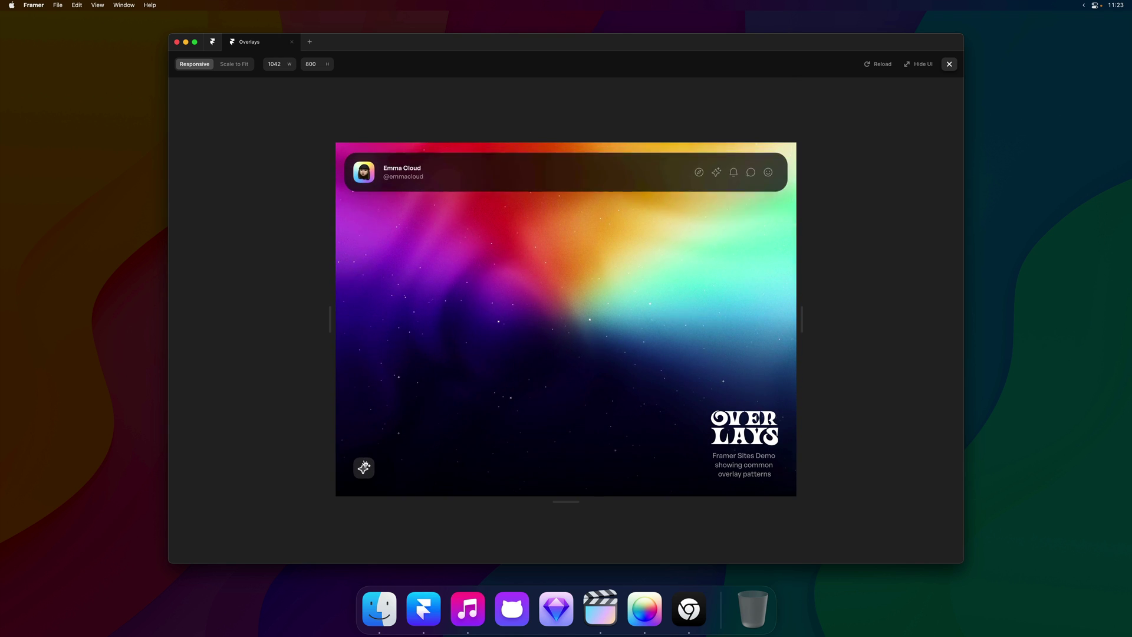
click(429, 355)
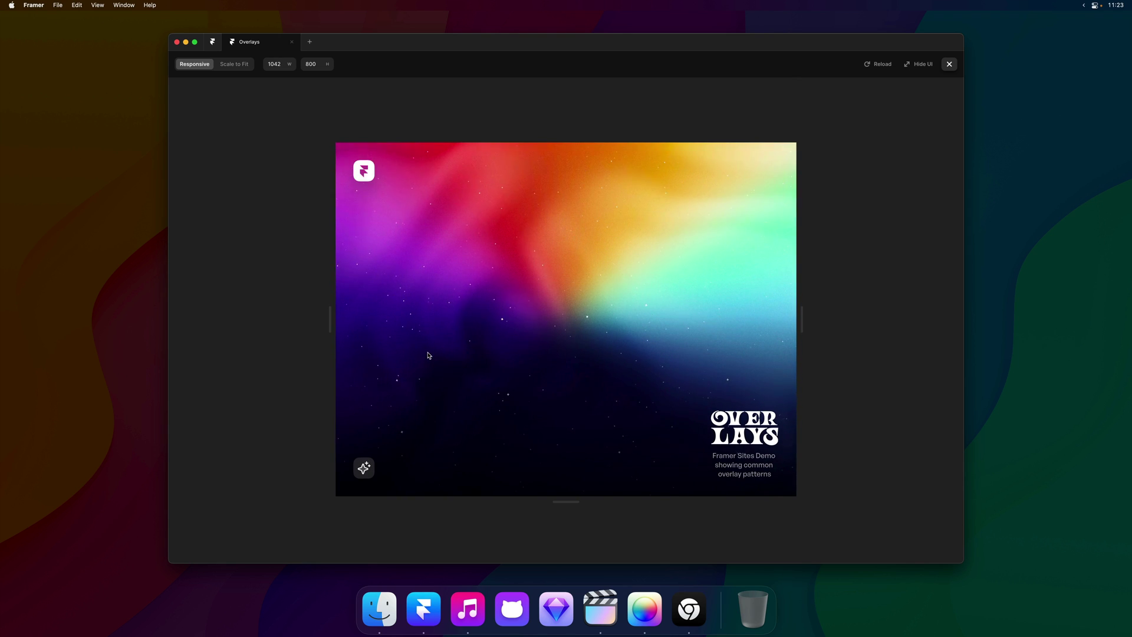
click(495, 298)
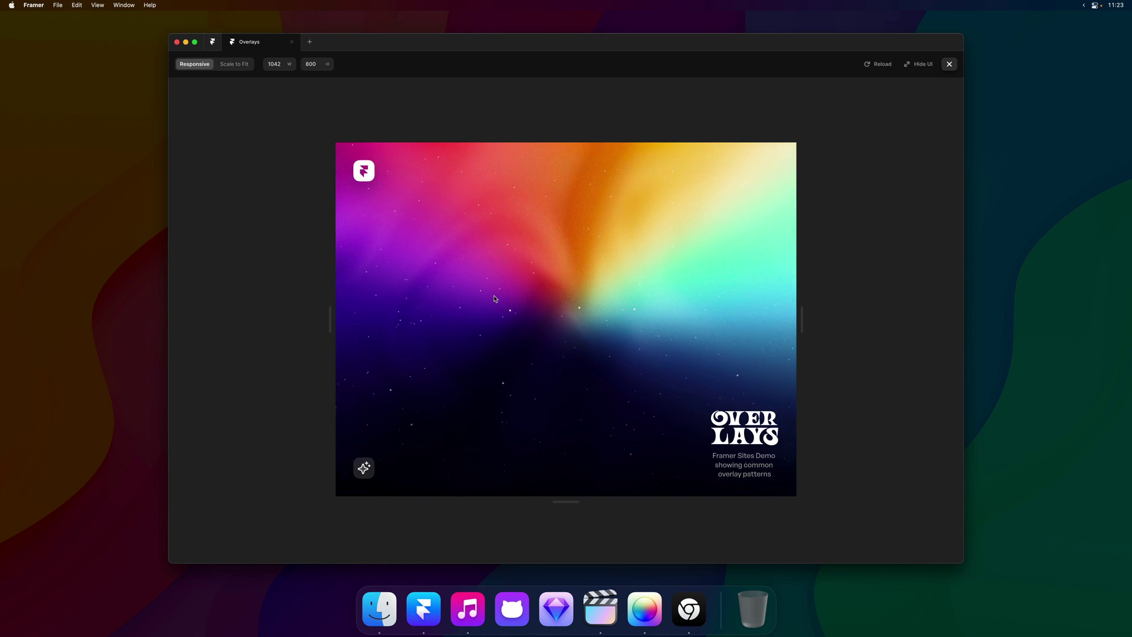
click(950, 64)
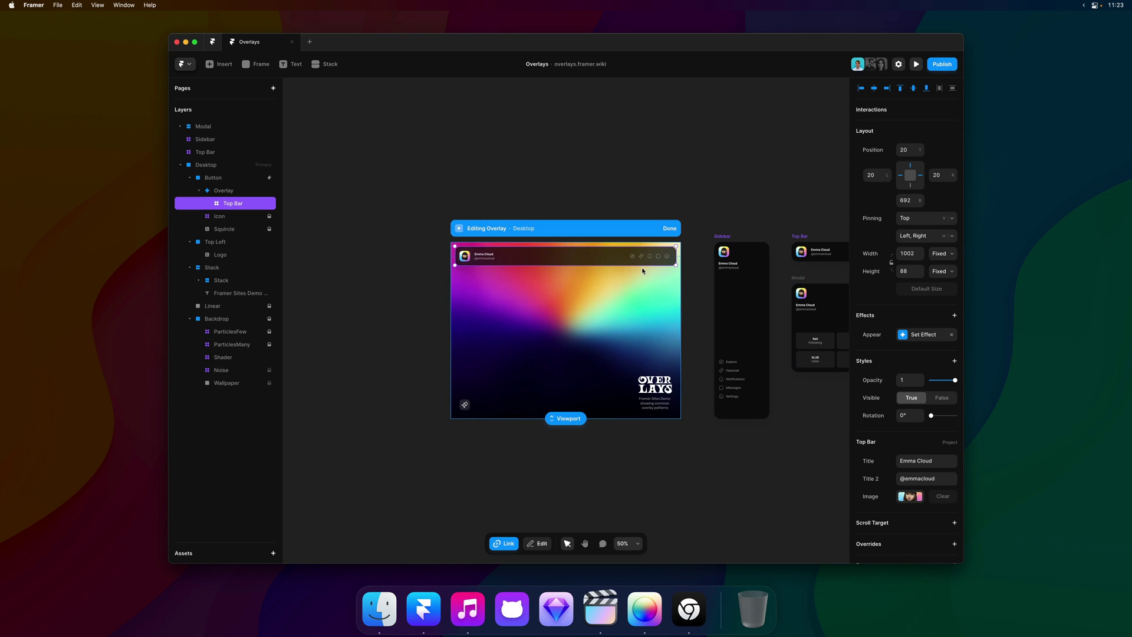
Step: Paste a copy of the Modal into the overlay, centred horizontally and vertically
key(Escape)
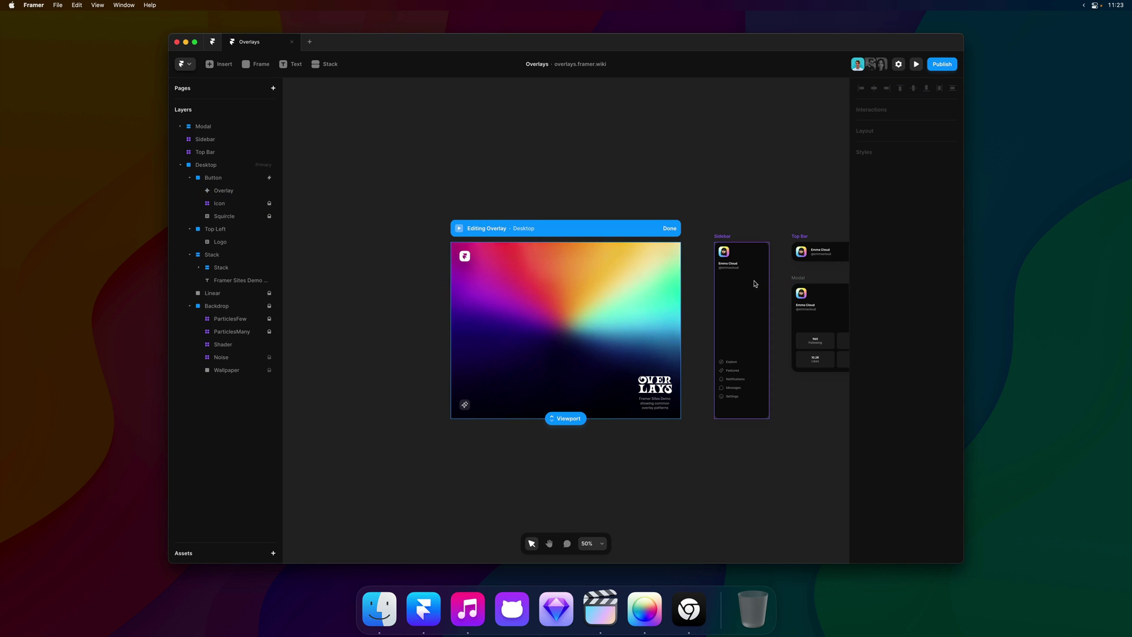
click(819, 313)
key(super+v)
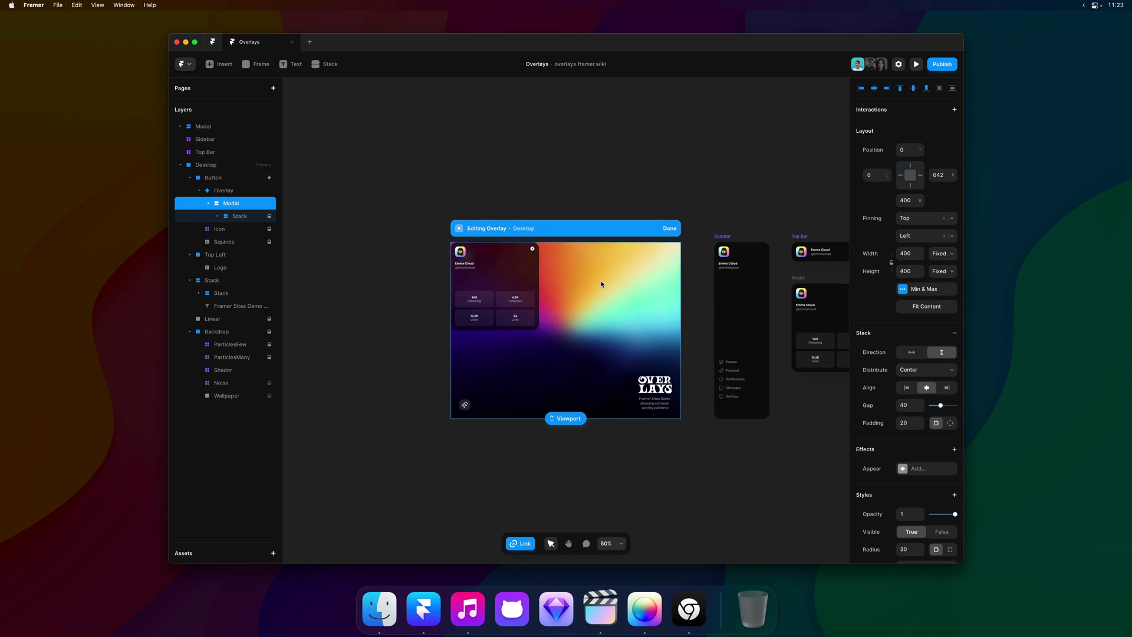
click(875, 88)
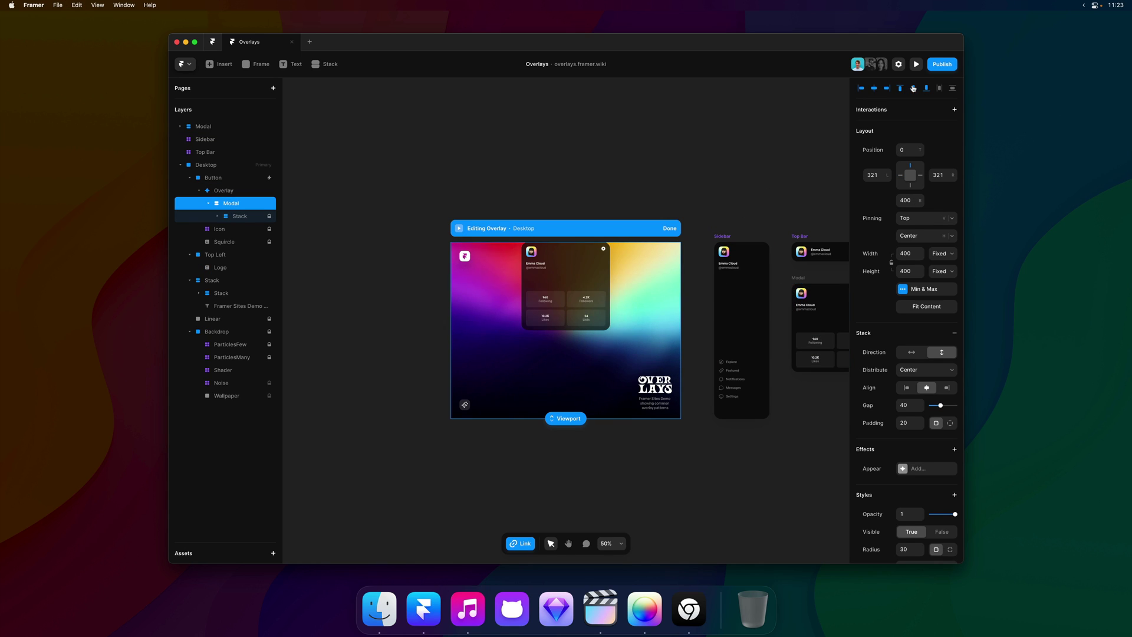
click(915, 89)
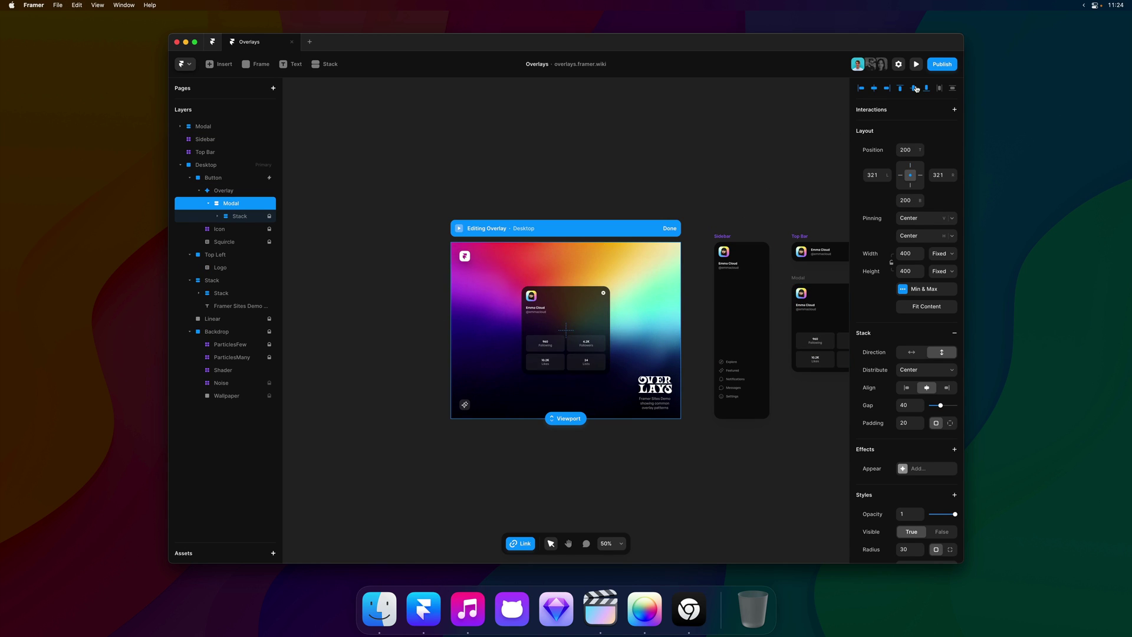
Step: Set the overlay backdrop to 80% black opacity and Dismissible to False
click(667, 264)
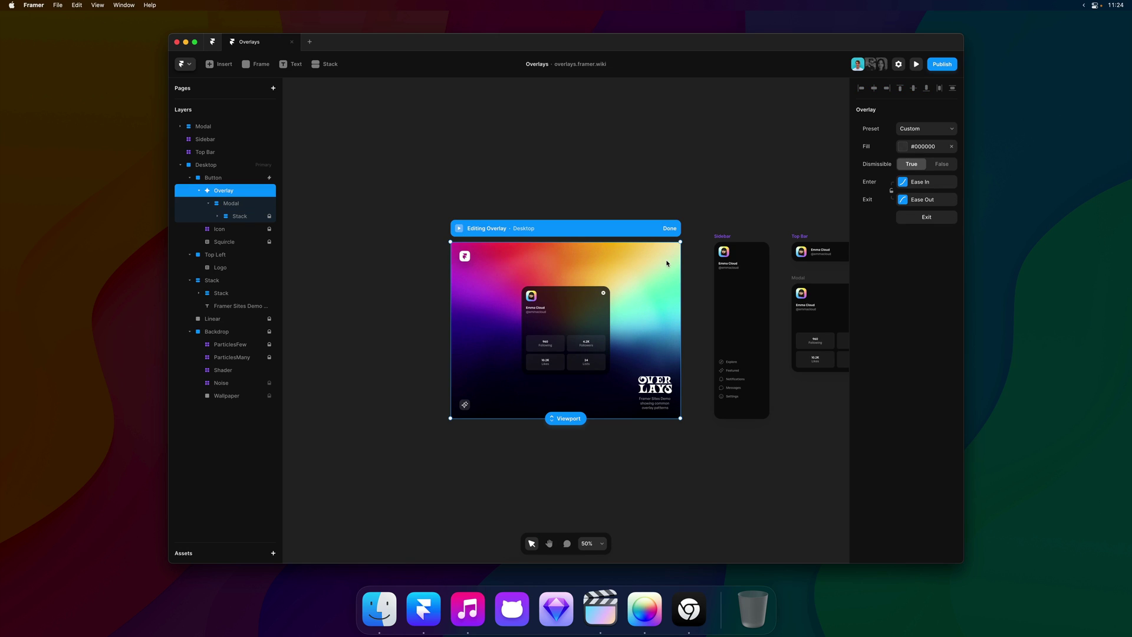
click(903, 147)
click(818, 236)
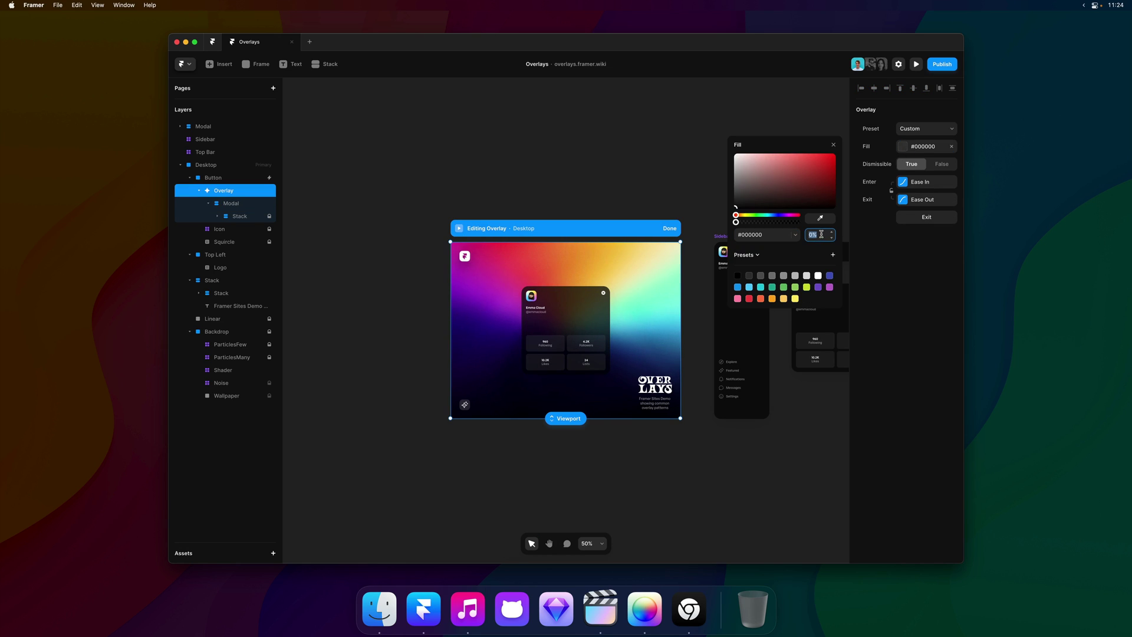
text(80)
key(Return)
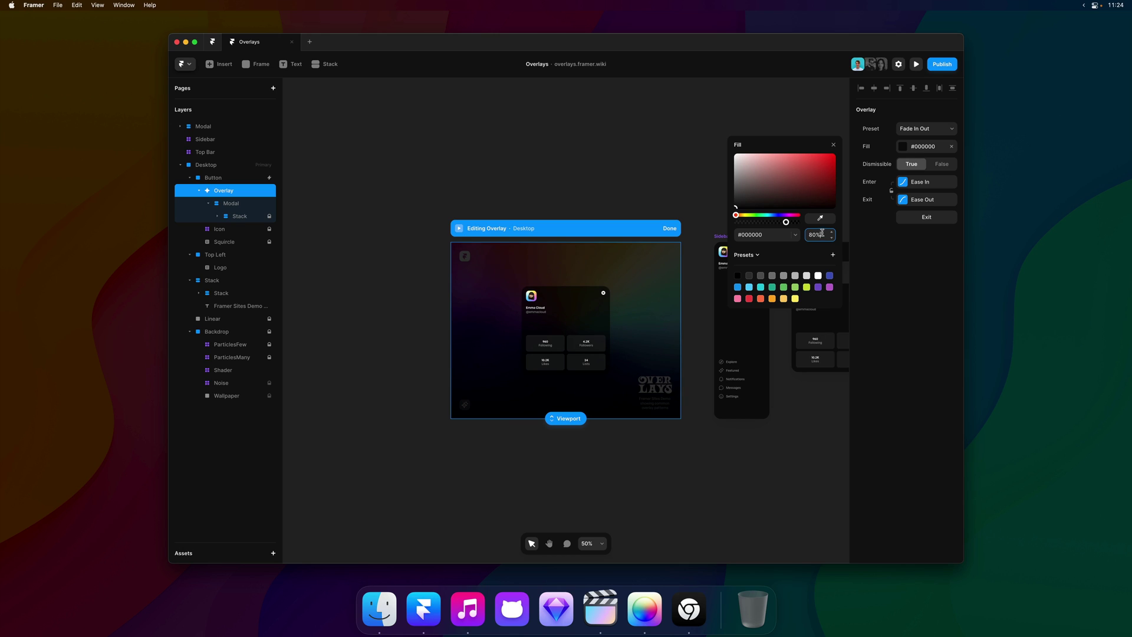
click(941, 164)
click(942, 164)
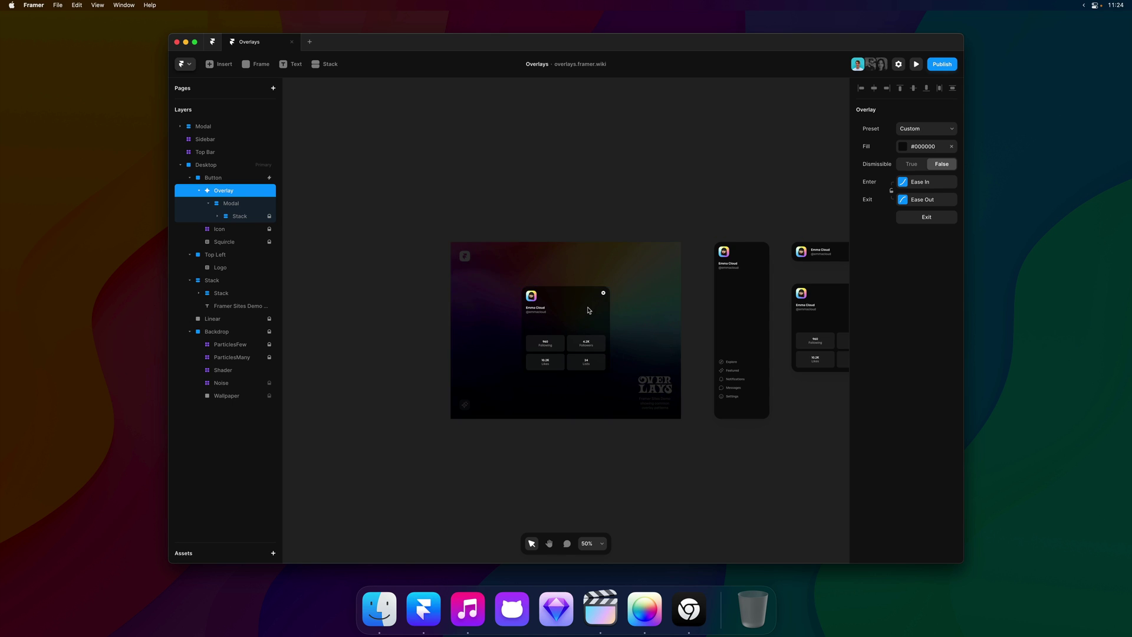
Step: Make tapping the modal's Close icon close the overlay
scroll(596, 306, up, 5)
click(602, 292)
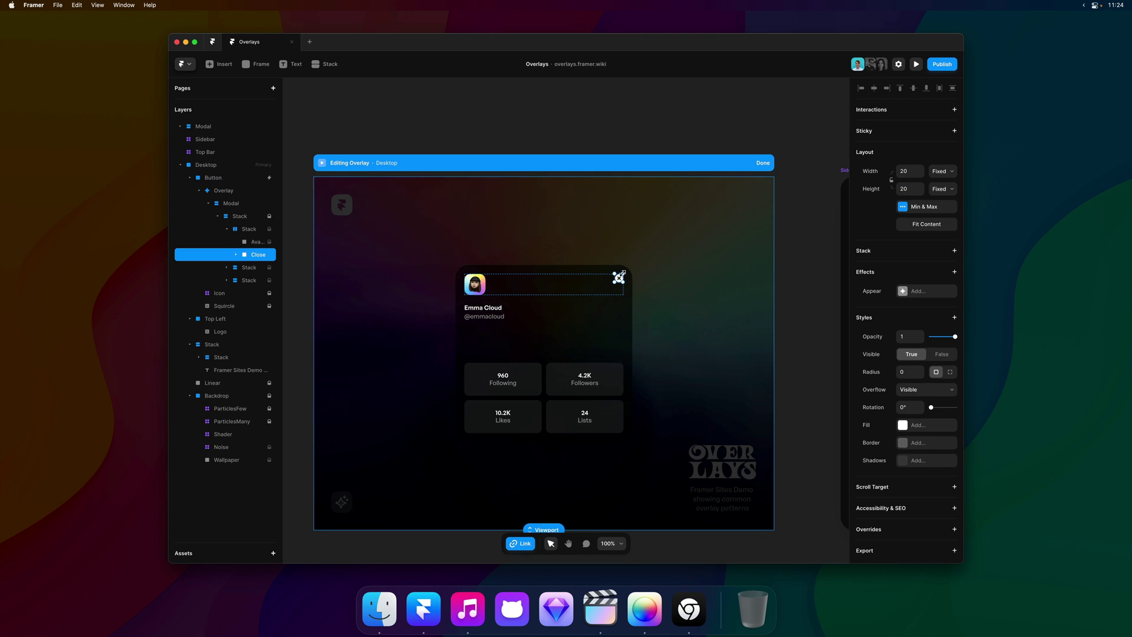
click(885, 110)
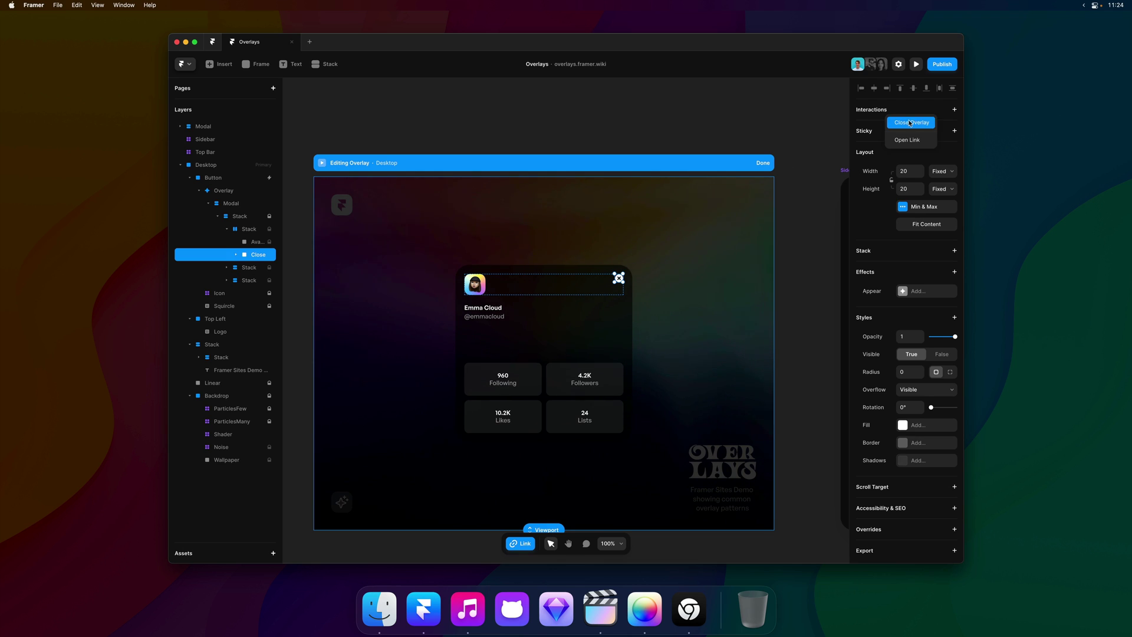
click(907, 123)
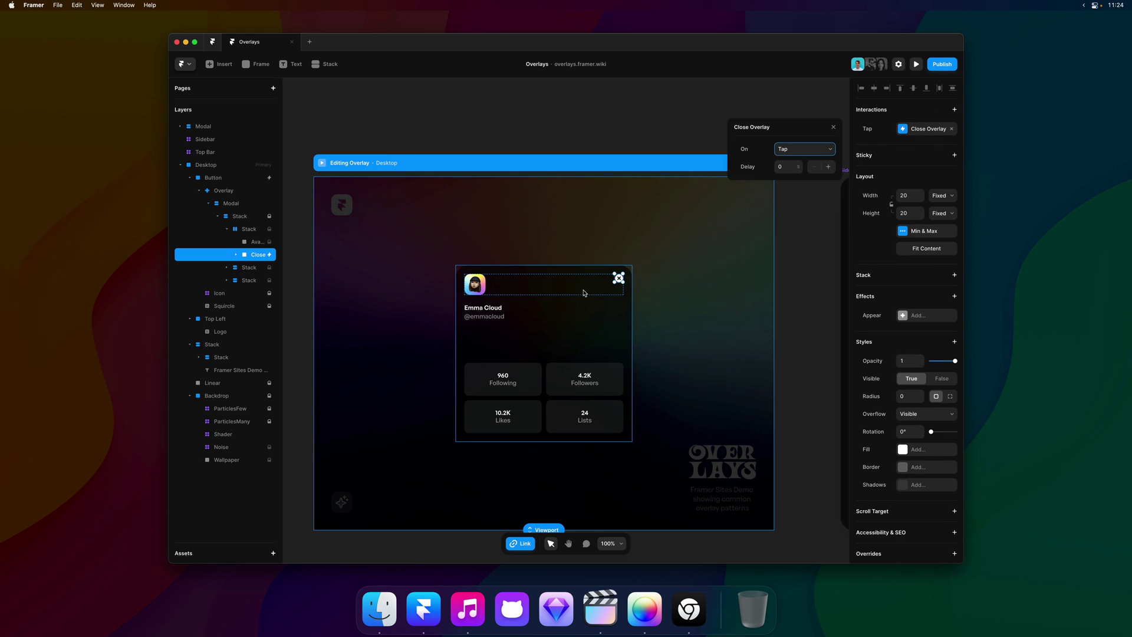
Step: Give the Modal card a Scale In appear effect and preview the site
click(745, 289)
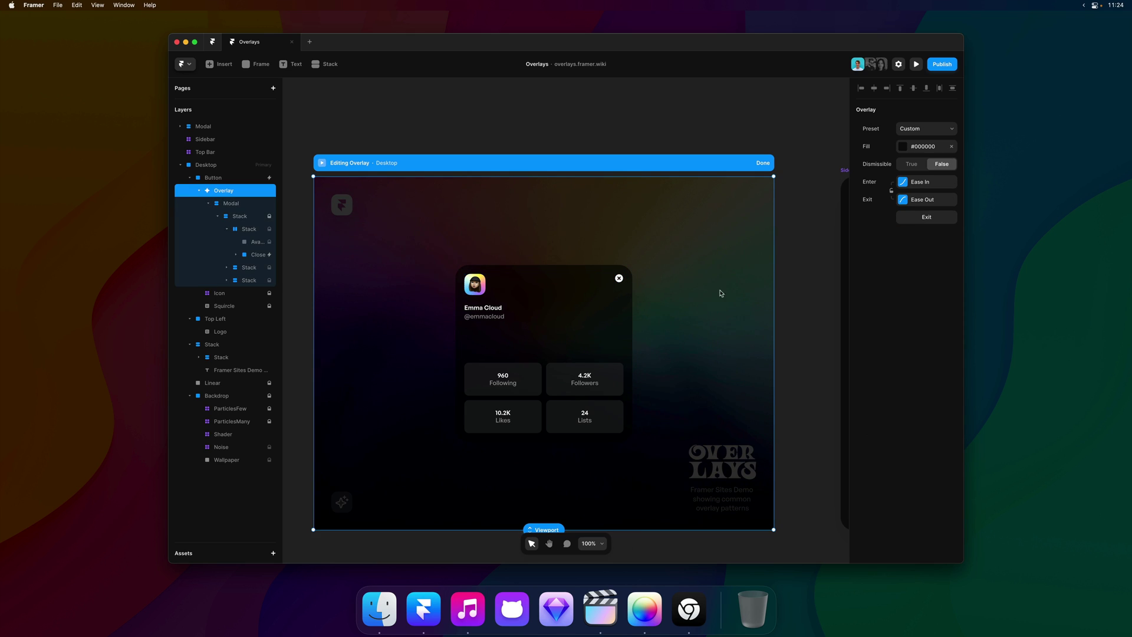
click(619, 315)
scroll(876, 379, down, 3)
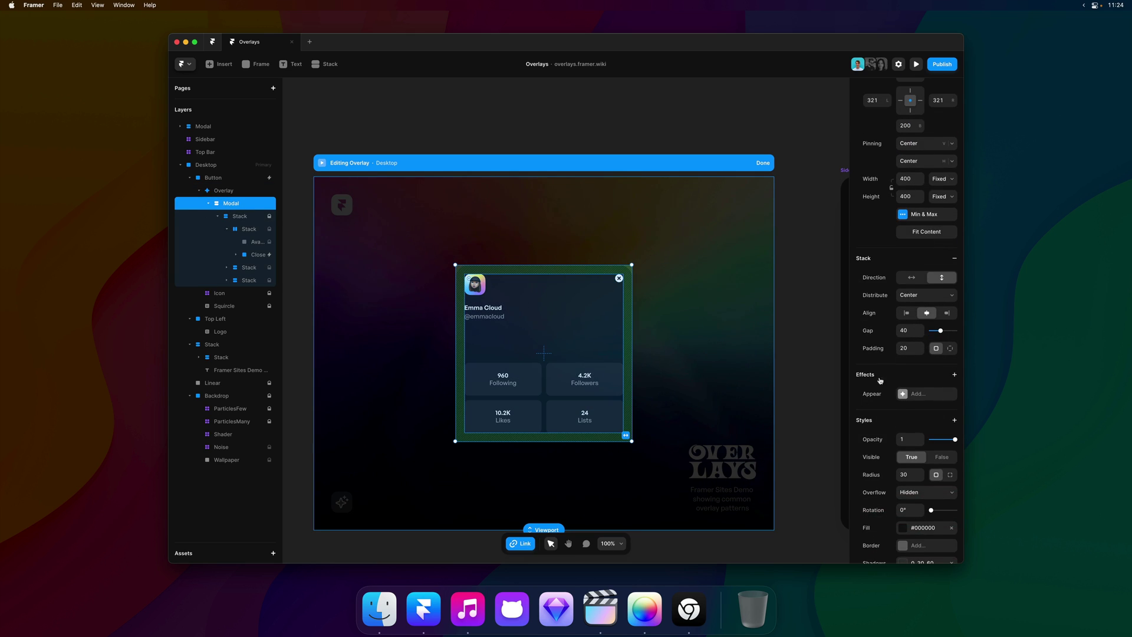
click(921, 394)
click(819, 433)
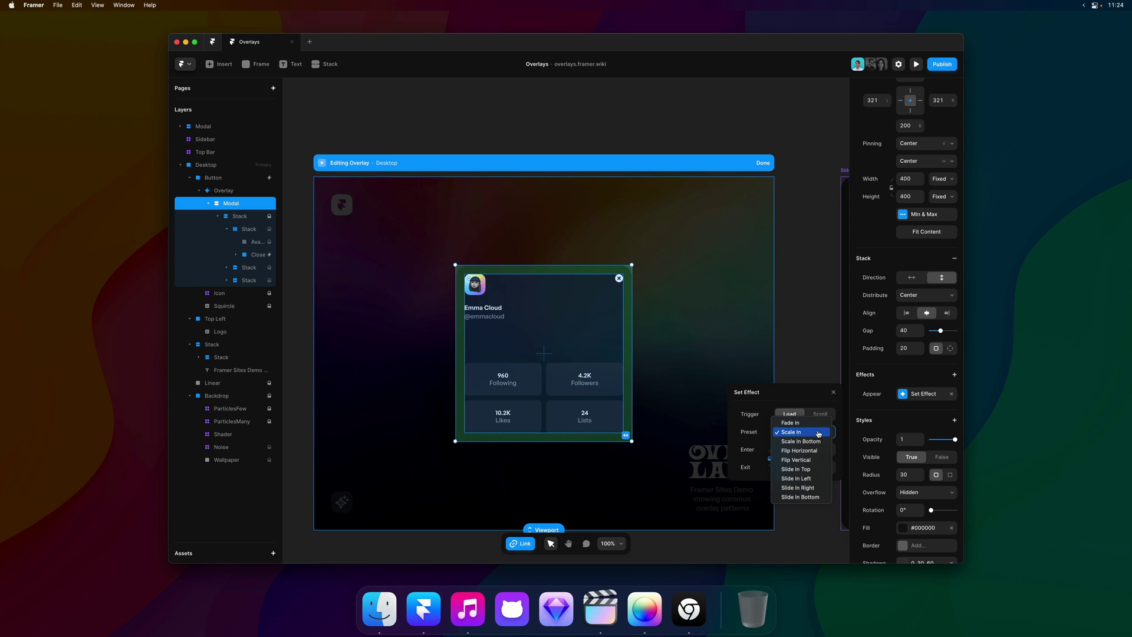
click(818, 432)
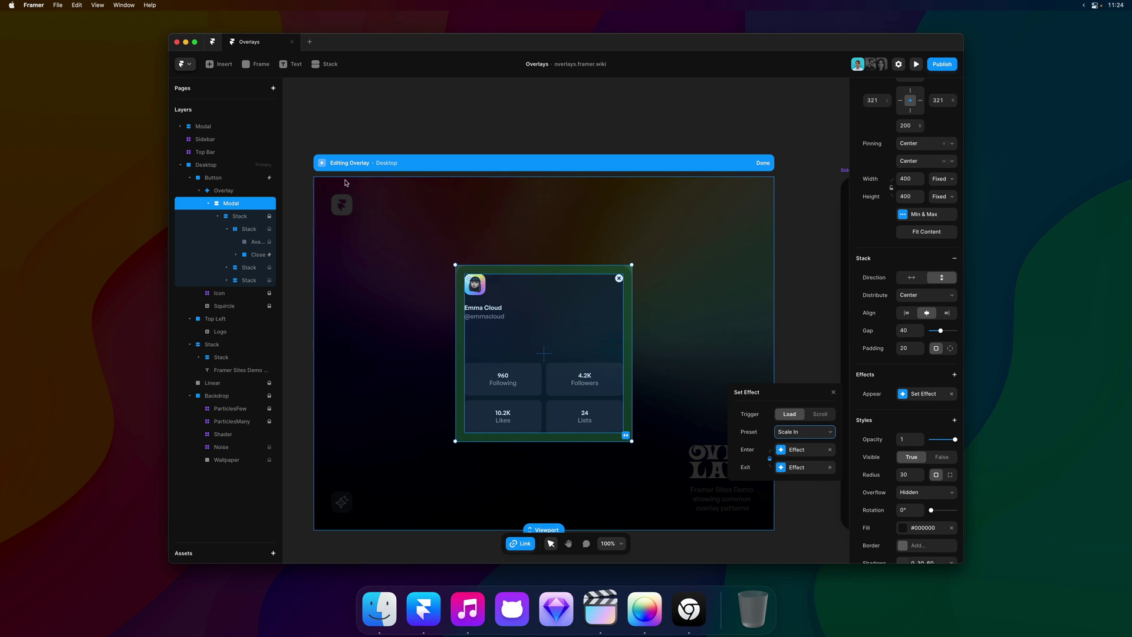
key(super+p)
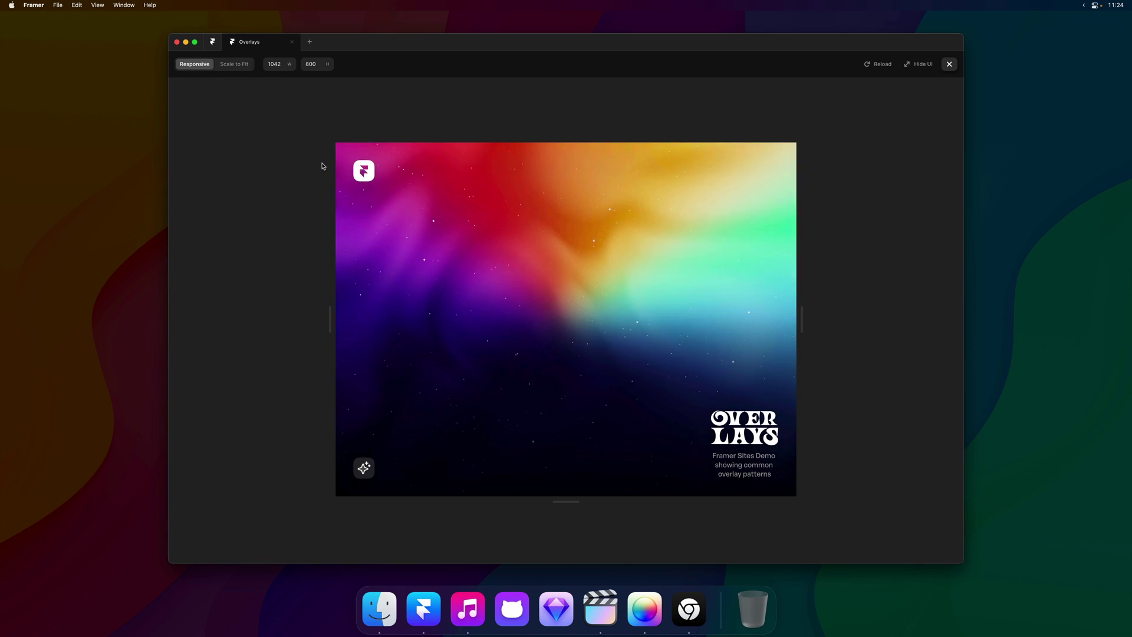
click(361, 469)
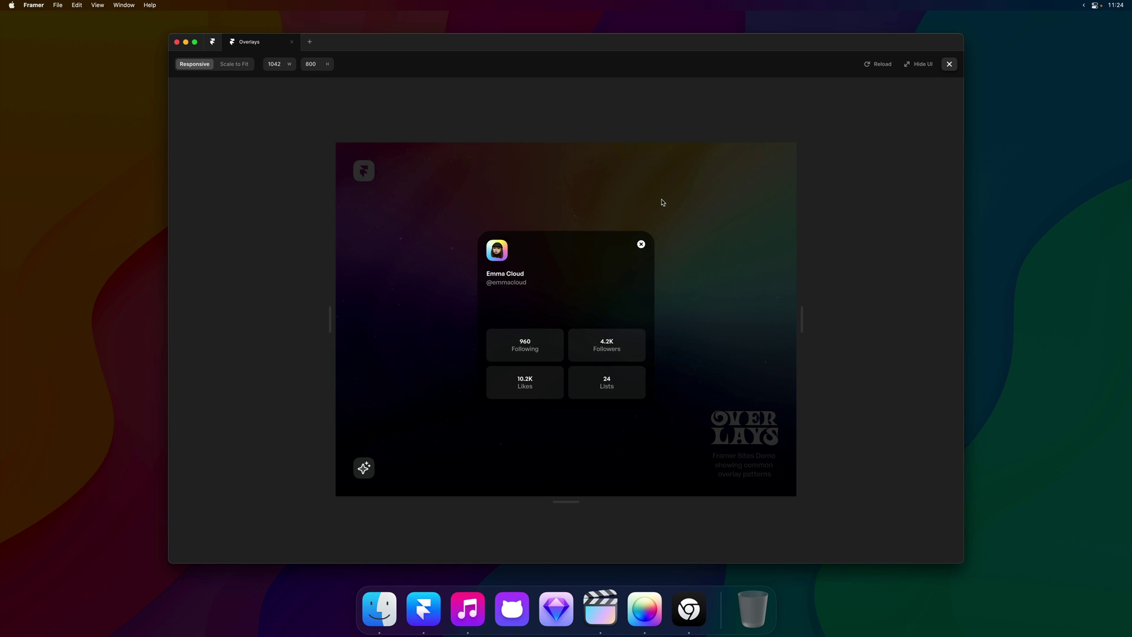
click(642, 246)
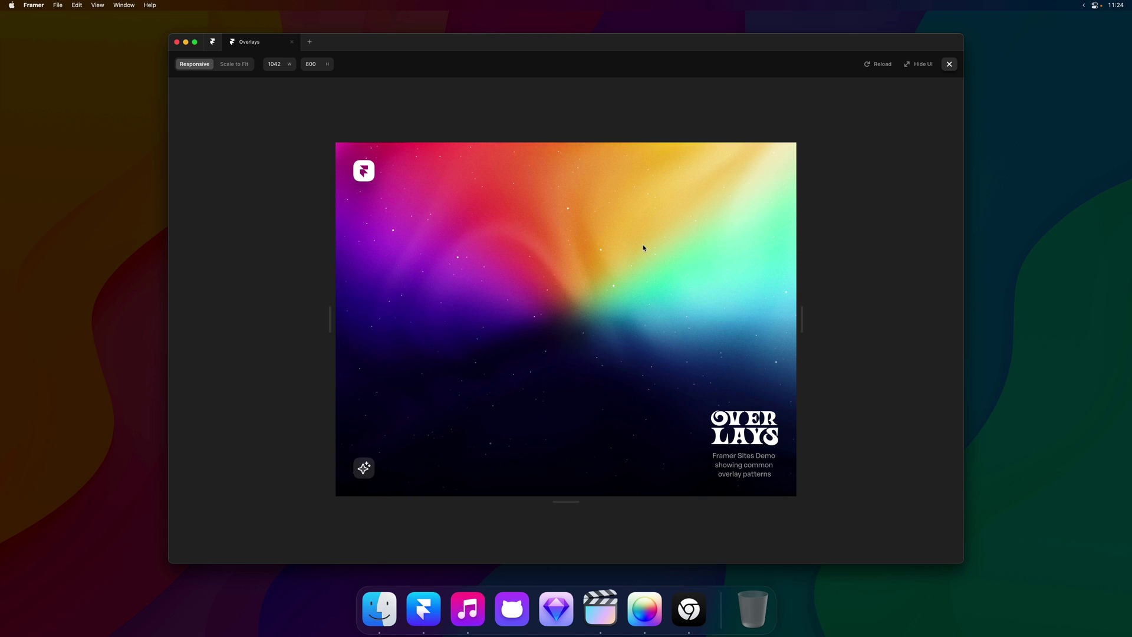
click(365, 465)
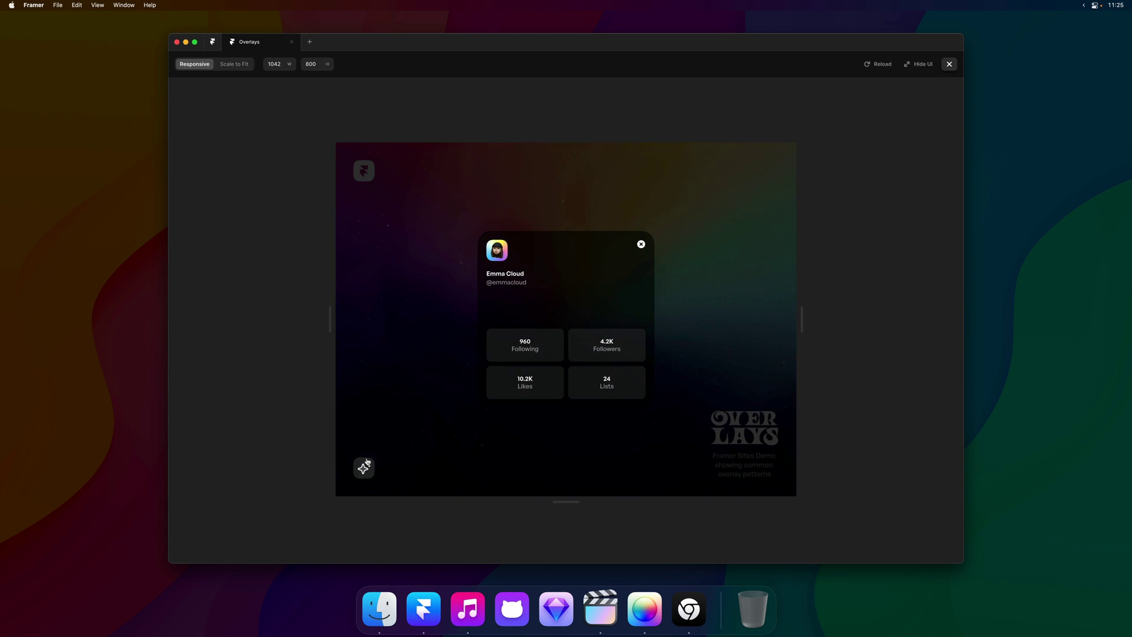
click(640, 245)
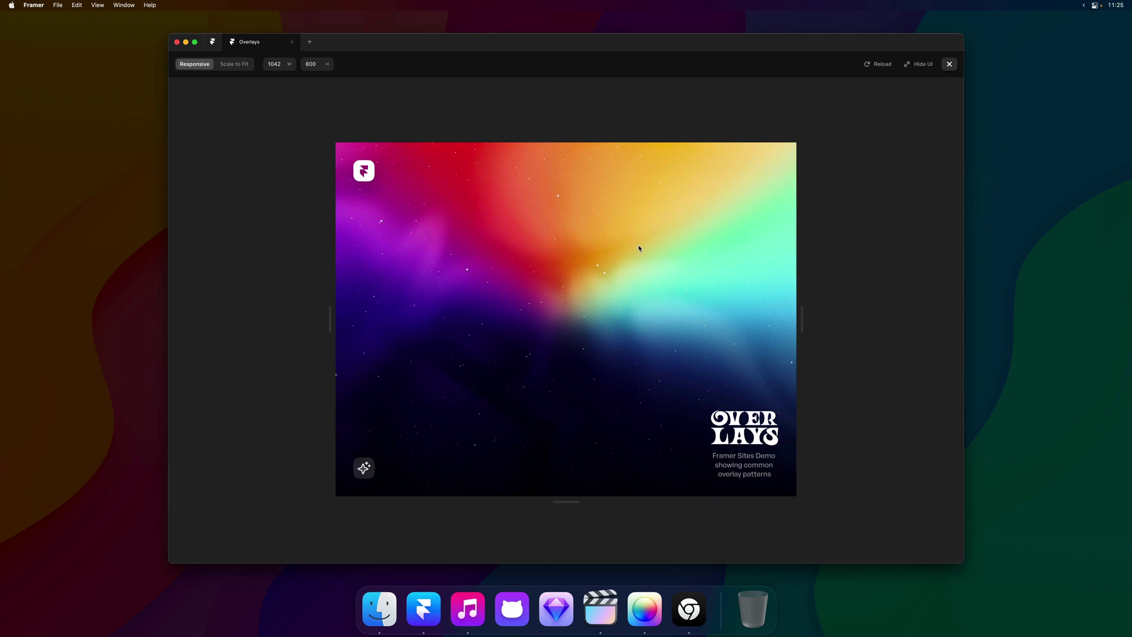